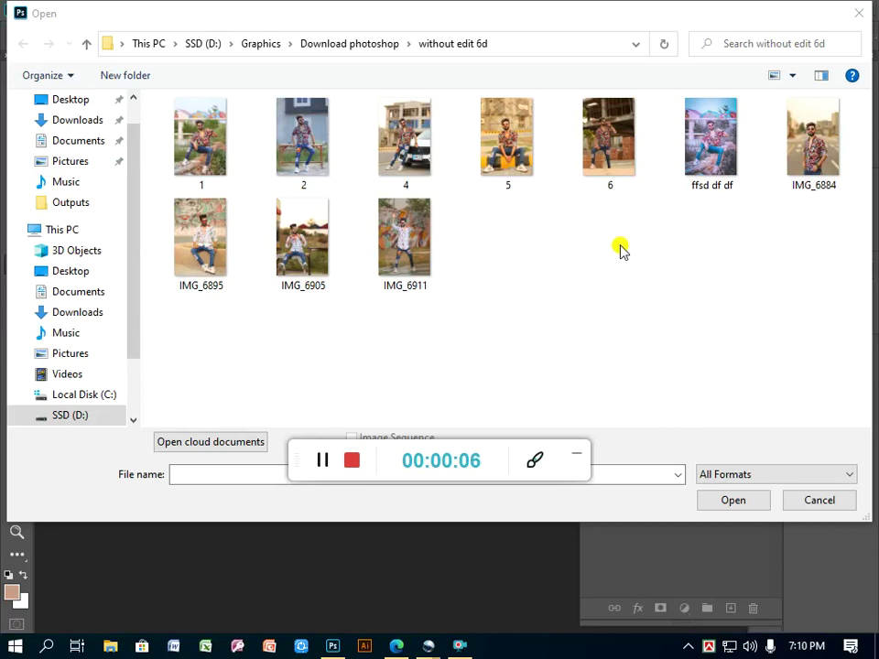
# - Open IMG_6905.JPG and brighten it with a Curves point lifting input 118 to 148
pyautogui.doubleClick(301, 265)
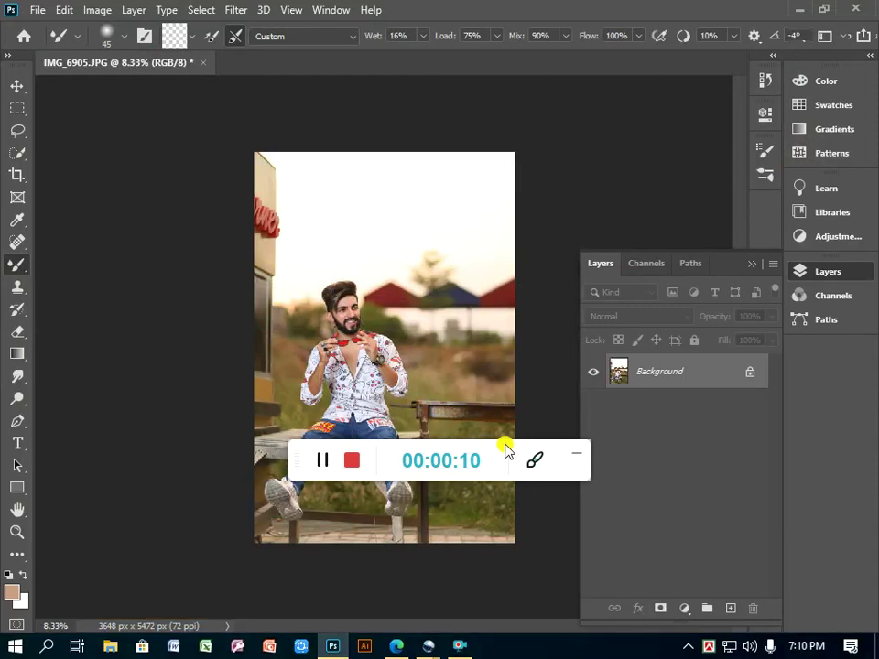
pyautogui.moveTo(505, 448); pyautogui.dragTo(513, 547)
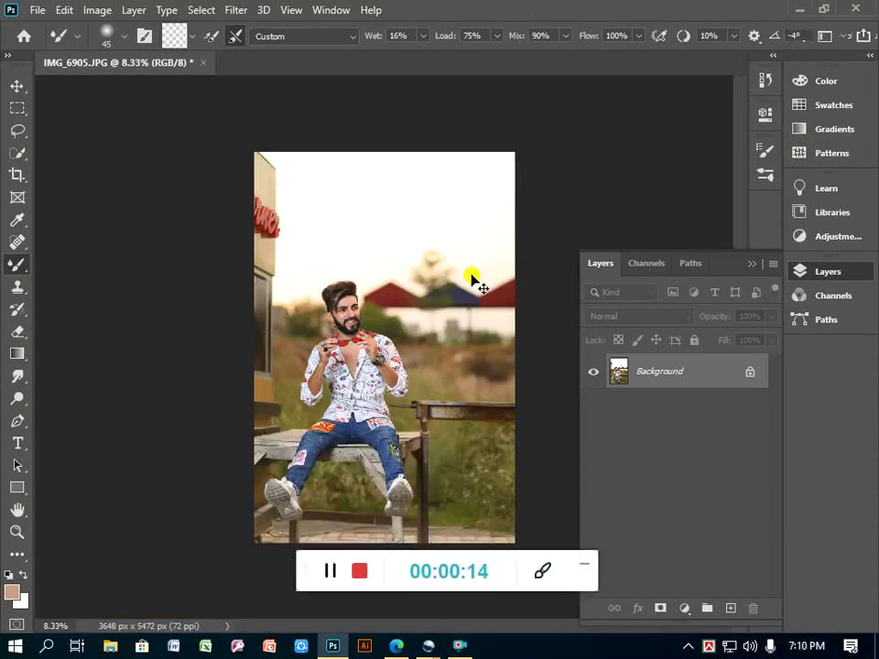
pyautogui.hotkey('ctrl', 'm')
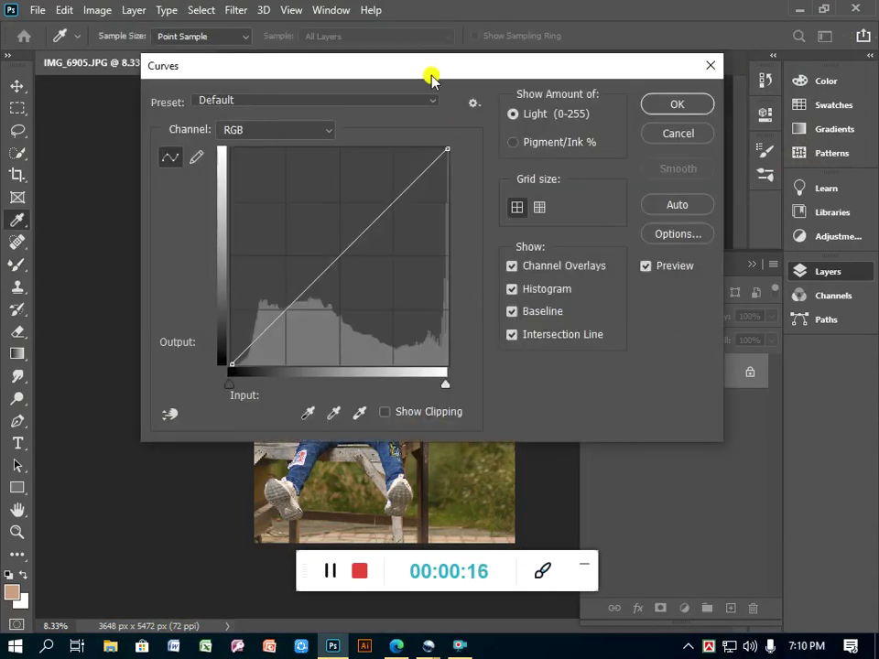
pyautogui.moveTo(428, 74)
pyautogui.mouseDown()
pyautogui.moveTo(530, 98)
pyautogui.moveTo(579, 97)
pyautogui.mouseUp()
pyautogui.click(484, 262)
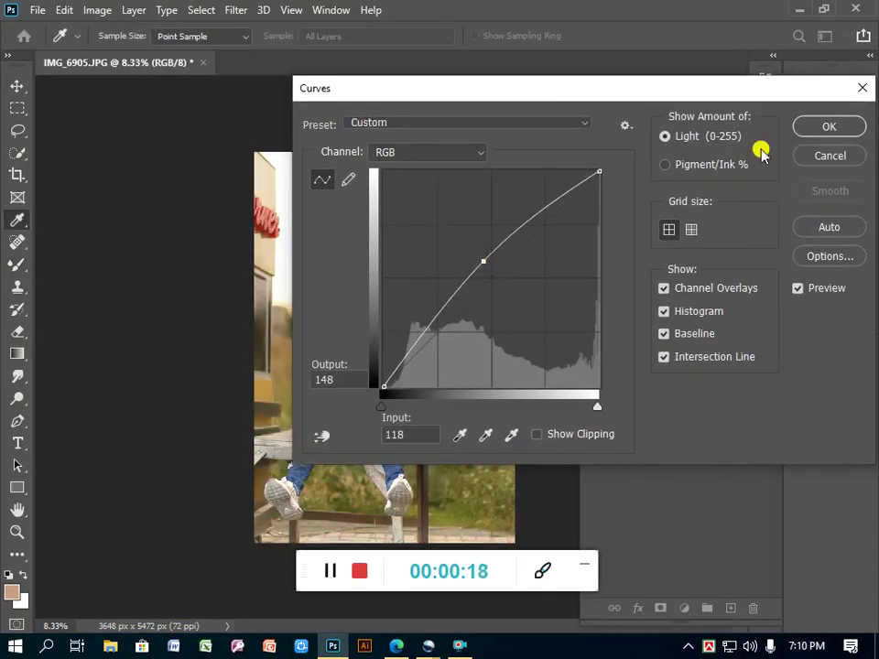
pyautogui.click(810, 127)
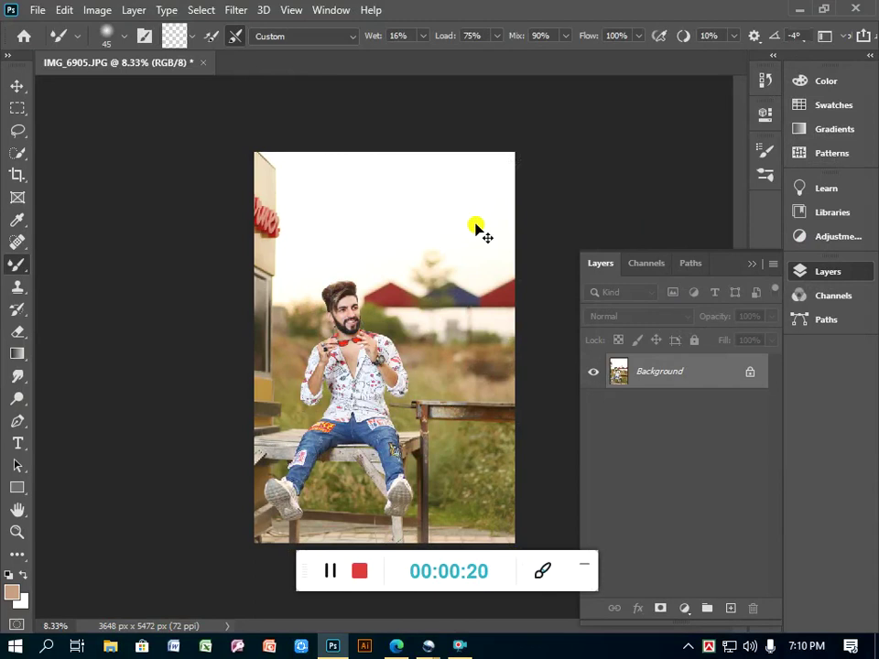
pyautogui.hotkey('ctrl', '+')
pyautogui.hotkey('ctrl', '+')
pyautogui.hotkey('ctrl', '+')
pyautogui.hotkey('ctrl', '+')
pyautogui.hotkey('ctrl', '+')
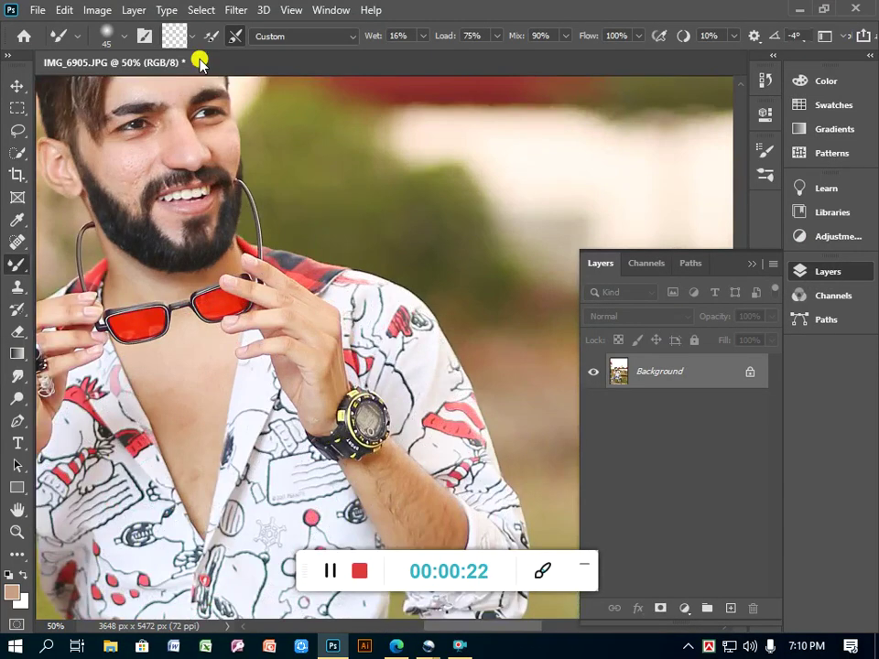
# - Zoom to 200% on the face and pick the Mixer Brush at size 35
pyautogui.moveTo(196, 179); pyautogui.dragTo(343, 344)
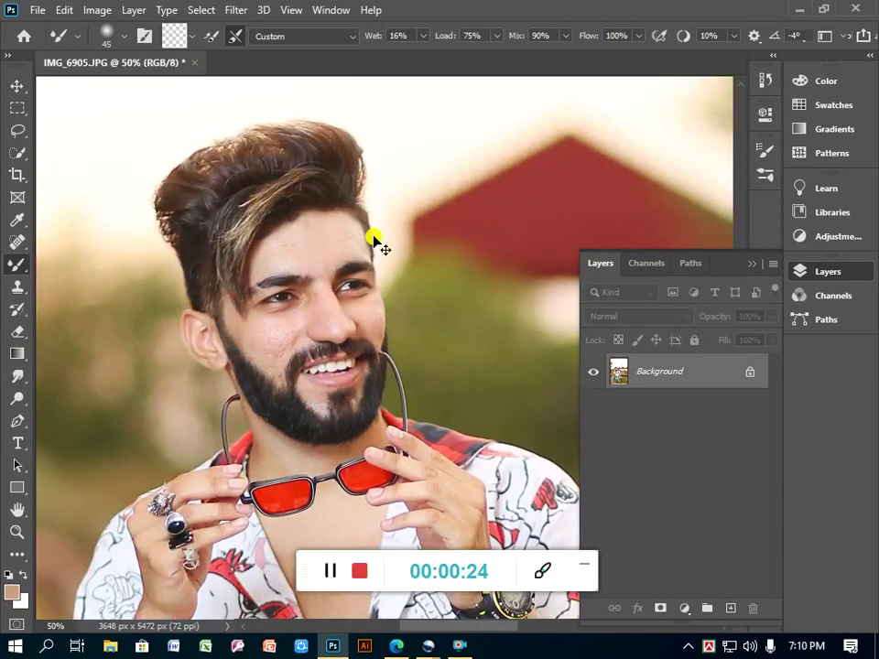
pyautogui.hotkey('ctrl', '+')
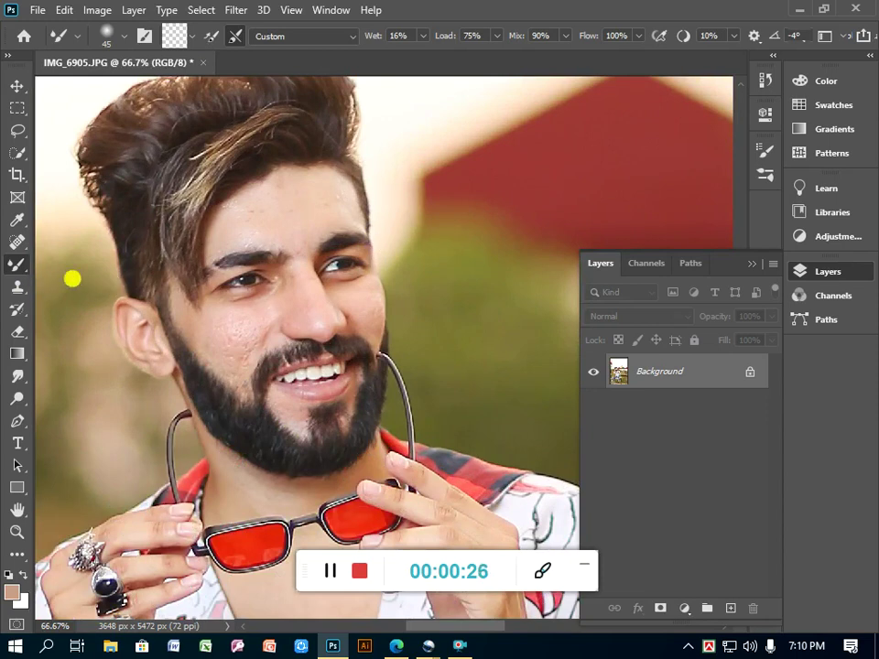
pyautogui.rightClick(20, 267)
pyautogui.click(74, 311)
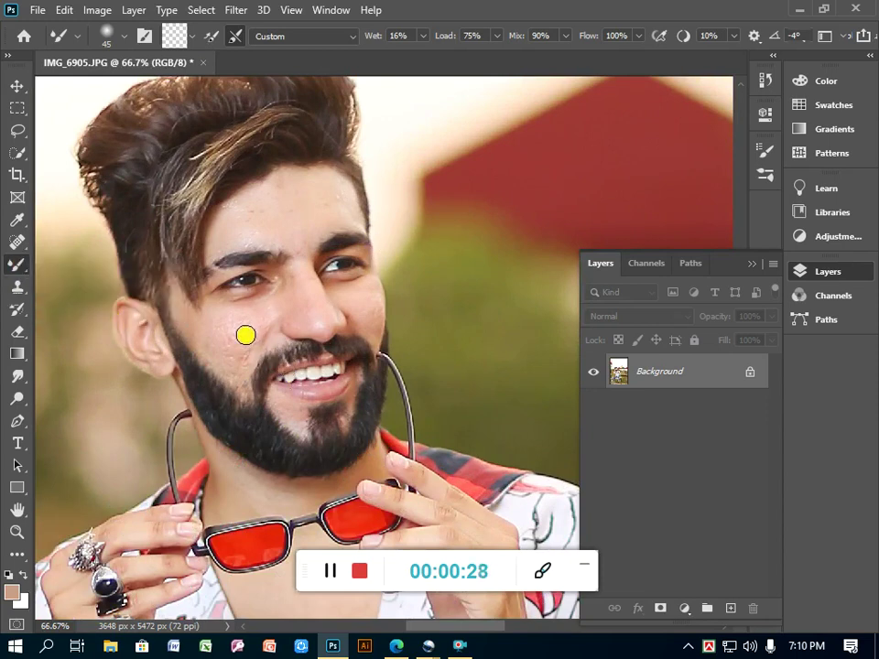
pyautogui.hotkey('ctrl', '+')
pyautogui.hotkey('ctrl', '+')
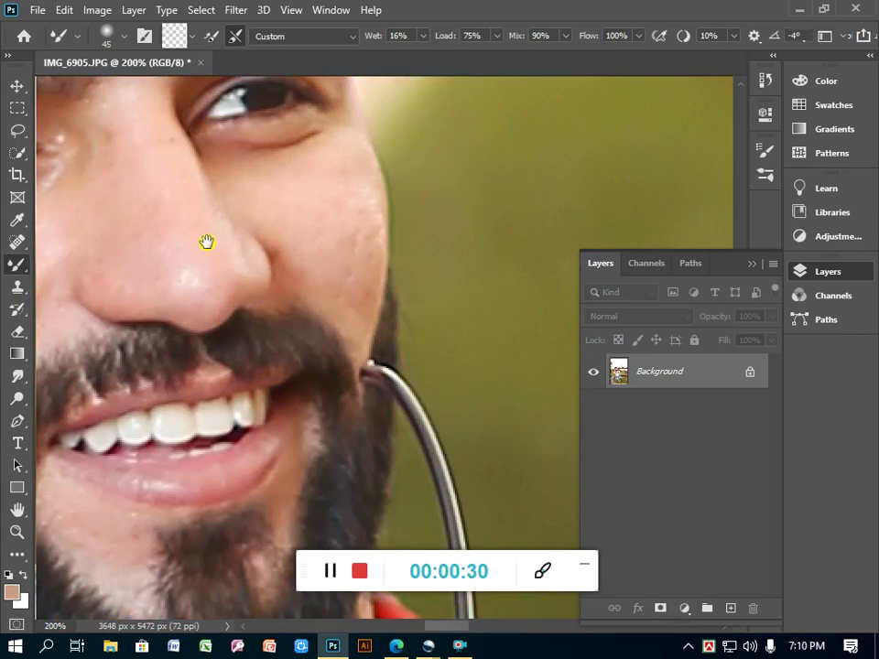
pyautogui.moveTo(206, 239); pyautogui.dragTo(326, 281)
pyautogui.moveTo(125, 246); pyautogui.dragTo(390, 319)
pyautogui.moveTo(218, 350); pyautogui.dragTo(251, 368)
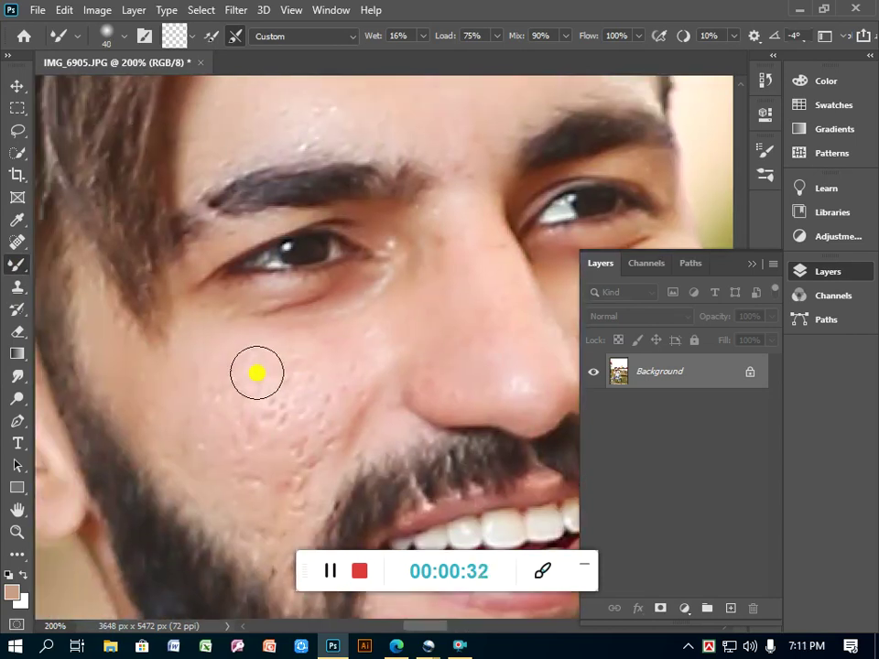
pyautogui.press('[')
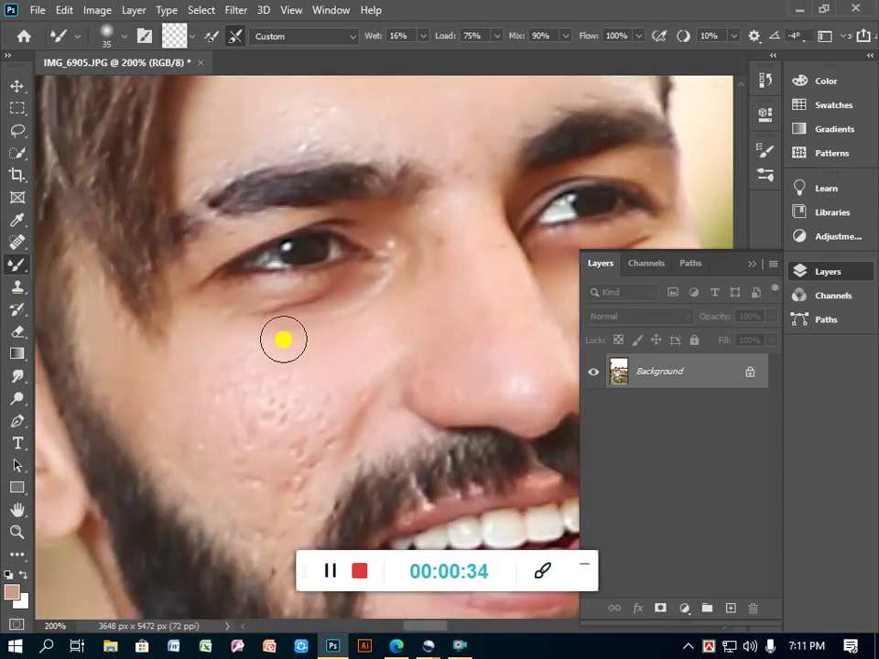
# - Paint out the cheek acne pits and the nose and forehead blemishes with the Mixer Brush
pyautogui.moveTo(283, 339)
pyautogui.mouseDown()
pyautogui.moveTo(175, 402)
pyautogui.moveTo(332, 410)
pyautogui.moveTo(277, 483)
pyautogui.moveTo(252, 447)
pyautogui.moveTo(281, 402)
pyautogui.mouseUp()
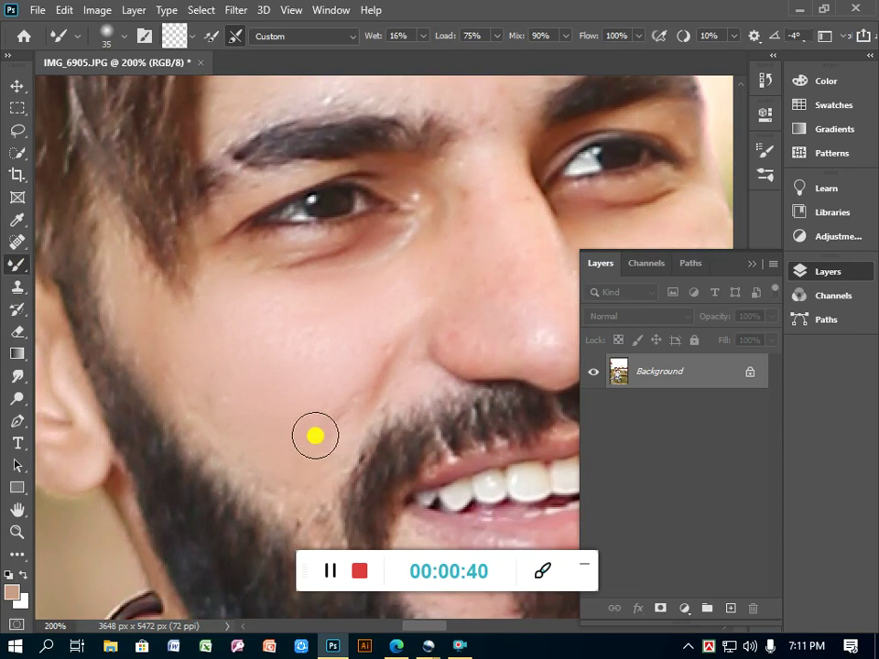
pyautogui.moveTo(338, 347); pyautogui.dragTo(320, 420)
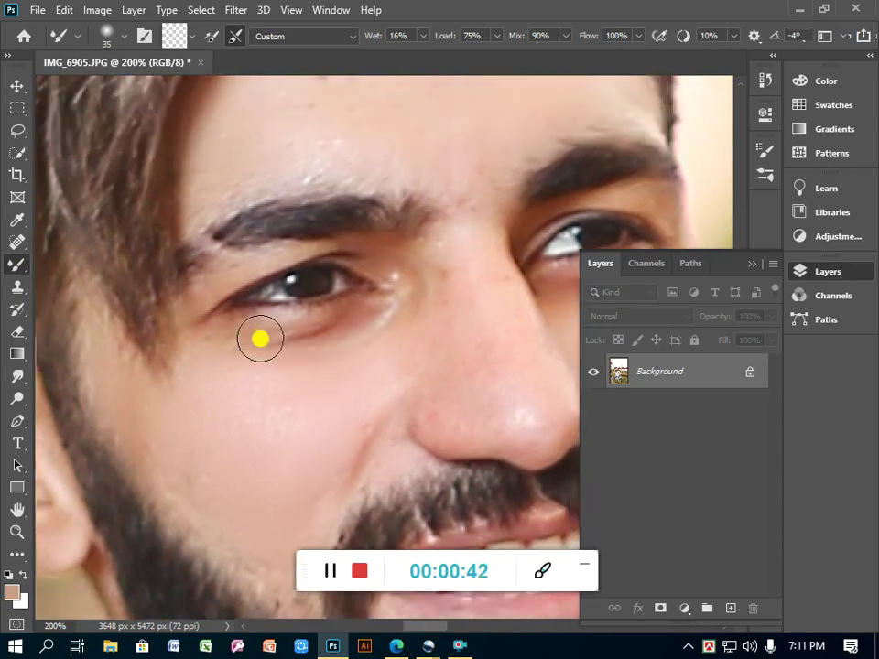
pyautogui.moveTo(273, 381); pyautogui.dragTo(353, 363)
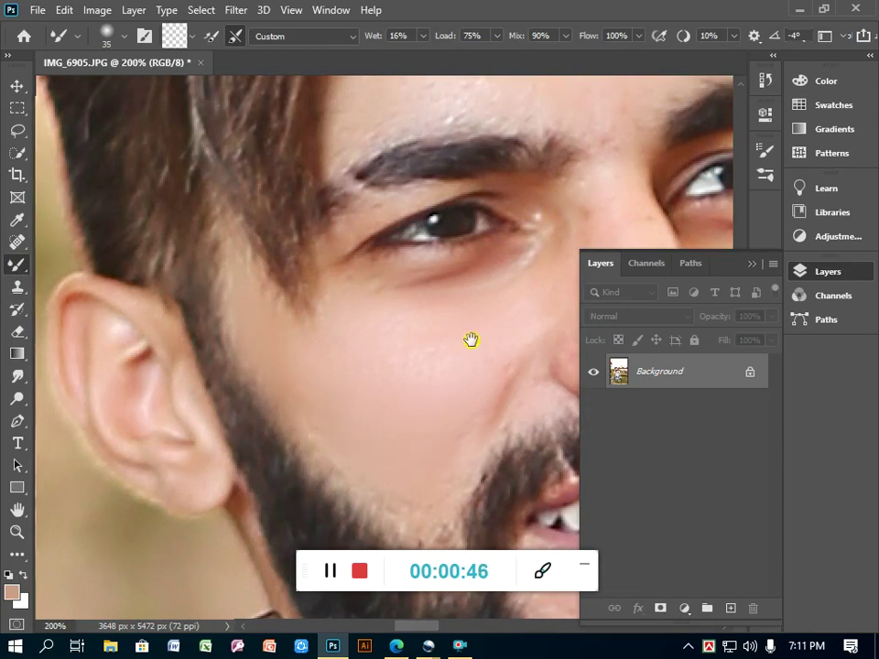
pyautogui.moveTo(470, 340)
pyautogui.mouseDown()
pyautogui.moveTo(402, 359)
pyautogui.moveTo(393, 379)
pyautogui.moveTo(365, 365)
pyautogui.moveTo(291, 284)
pyautogui.mouseUp()
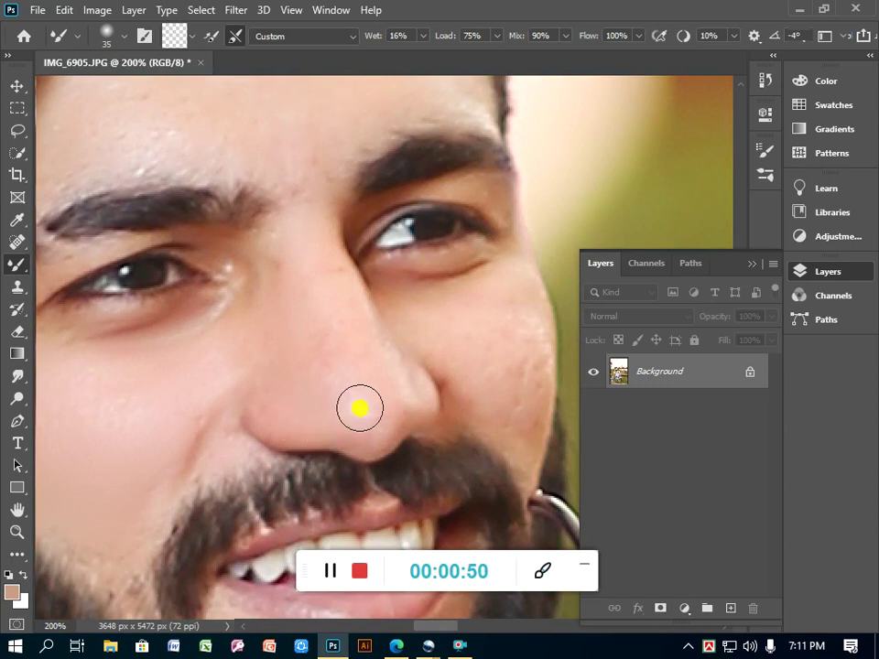
pyautogui.moveTo(338, 338); pyautogui.dragTo(330, 460)
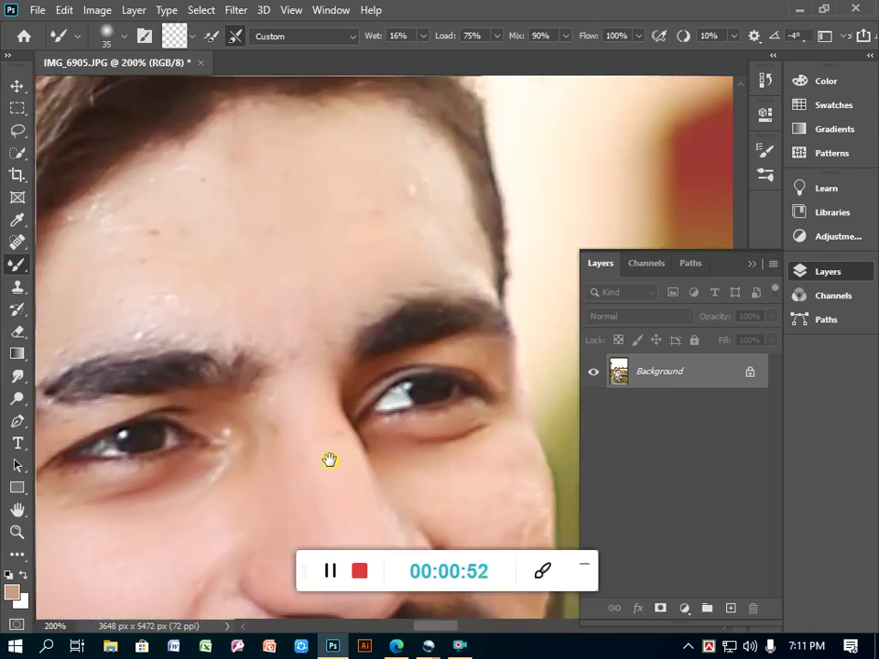
pyautogui.moveTo(234, 310); pyautogui.dragTo(364, 277)
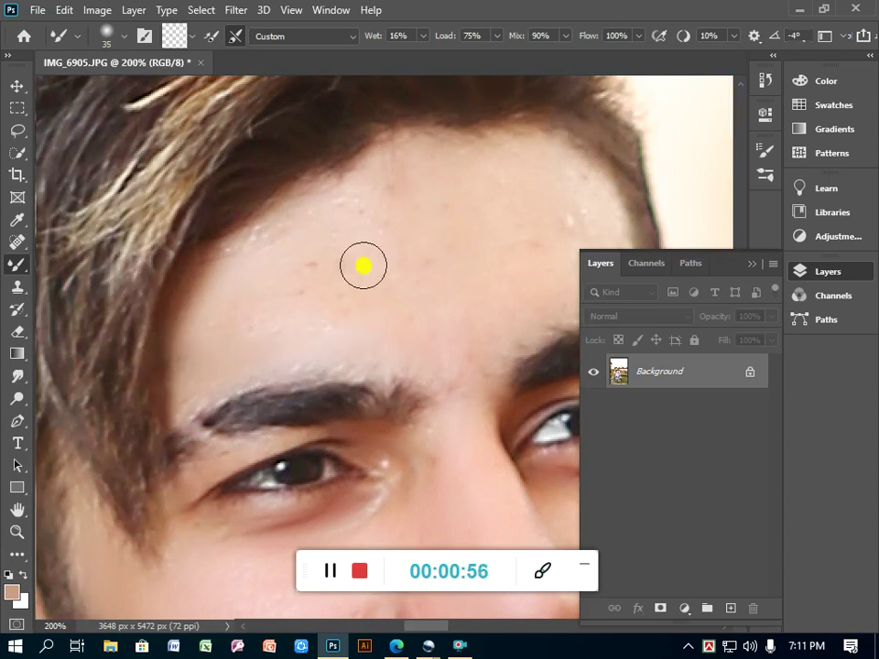
pyautogui.moveTo(453, 211); pyautogui.dragTo(266, 265)
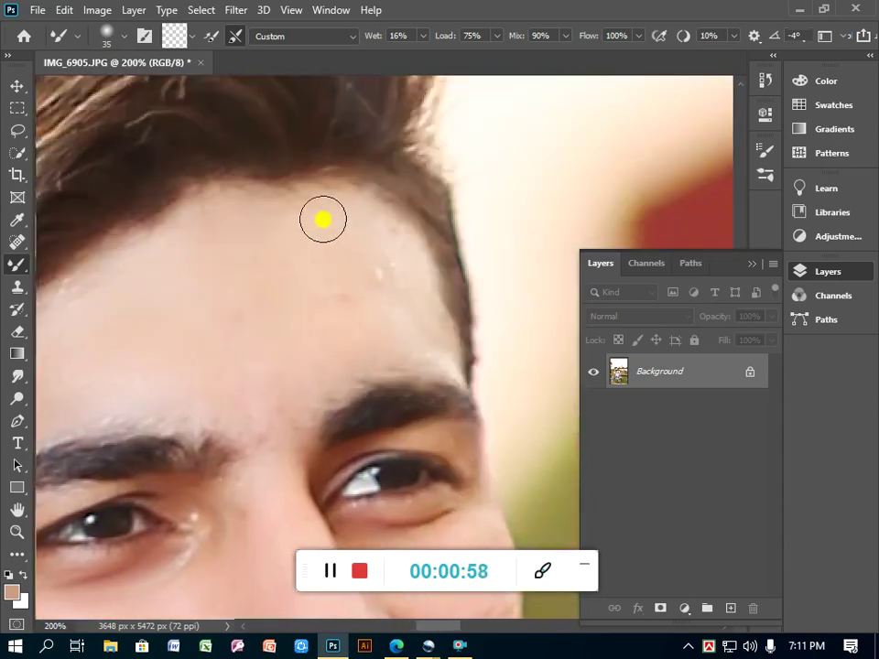
# - Smooth the white specks off the forehead, redoing one stroke, then blend the nose and mouth area
pyautogui.moveTo(323, 220)
pyautogui.mouseDown()
pyautogui.moveTo(398, 261)
pyautogui.moveTo(387, 246)
pyautogui.moveTo(269, 371)
pyautogui.moveTo(172, 386)
pyautogui.mouseUp()
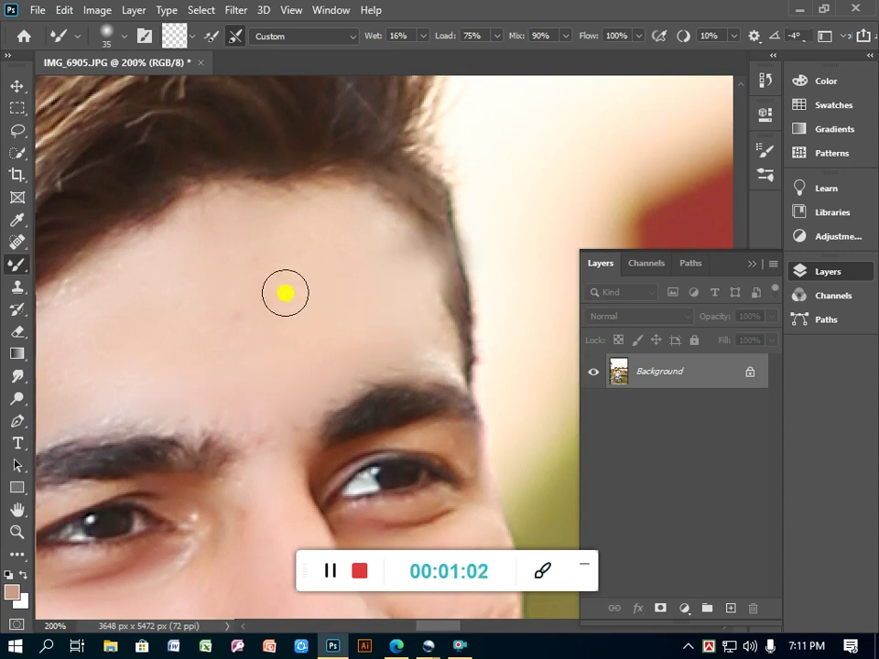
pyautogui.hotkey('ctrl', 'z')
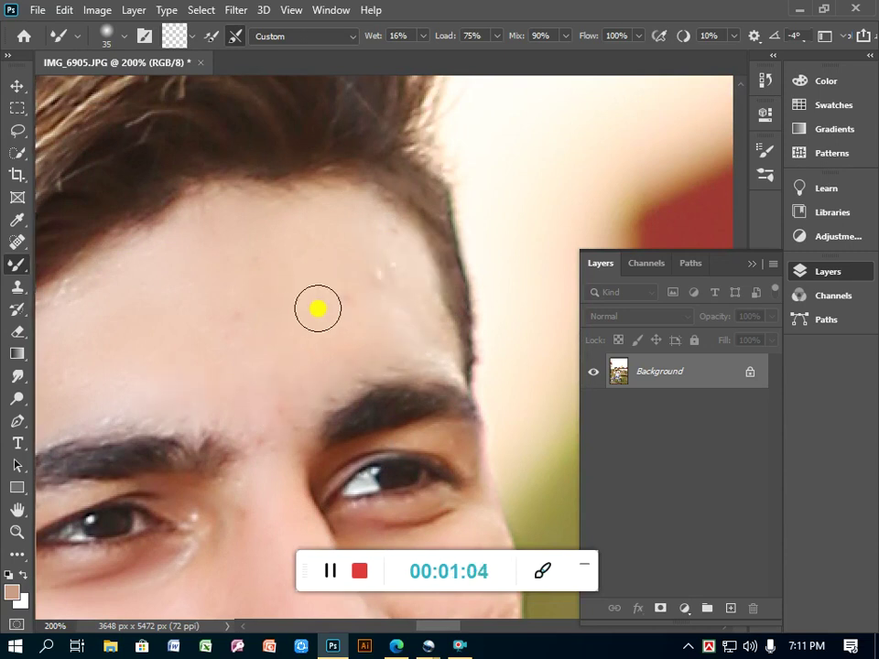
pyautogui.moveTo(318, 309)
pyautogui.mouseDown()
pyautogui.moveTo(365, 286)
pyautogui.moveTo(382, 261)
pyautogui.moveTo(203, 306)
pyautogui.mouseUp()
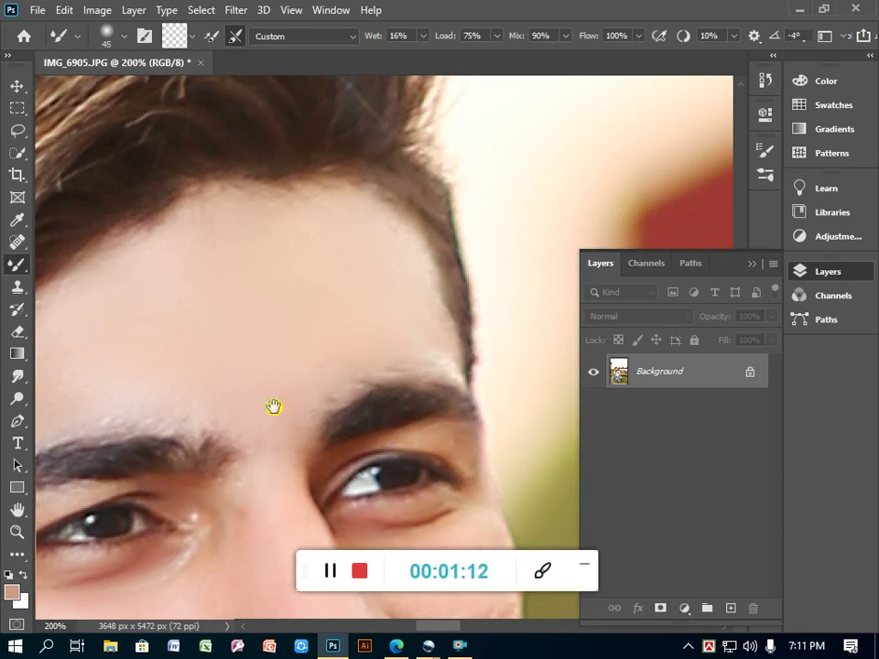
pyautogui.moveTo(275, 406)
pyautogui.mouseDown()
pyautogui.moveTo(339, 267)
pyautogui.moveTo(110, 270)
pyautogui.mouseUp()
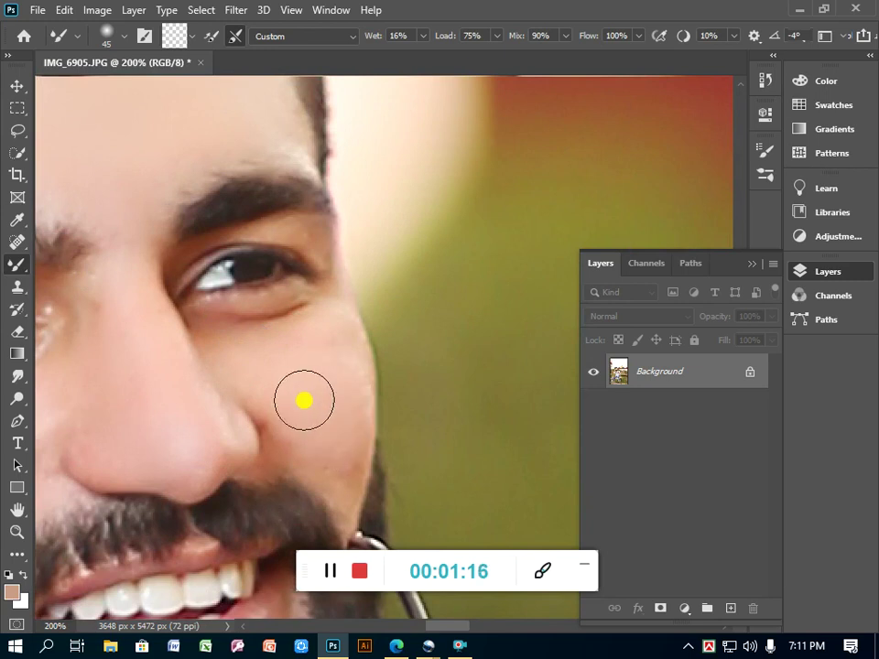
pyautogui.moveTo(349, 361); pyautogui.dragTo(331, 242)
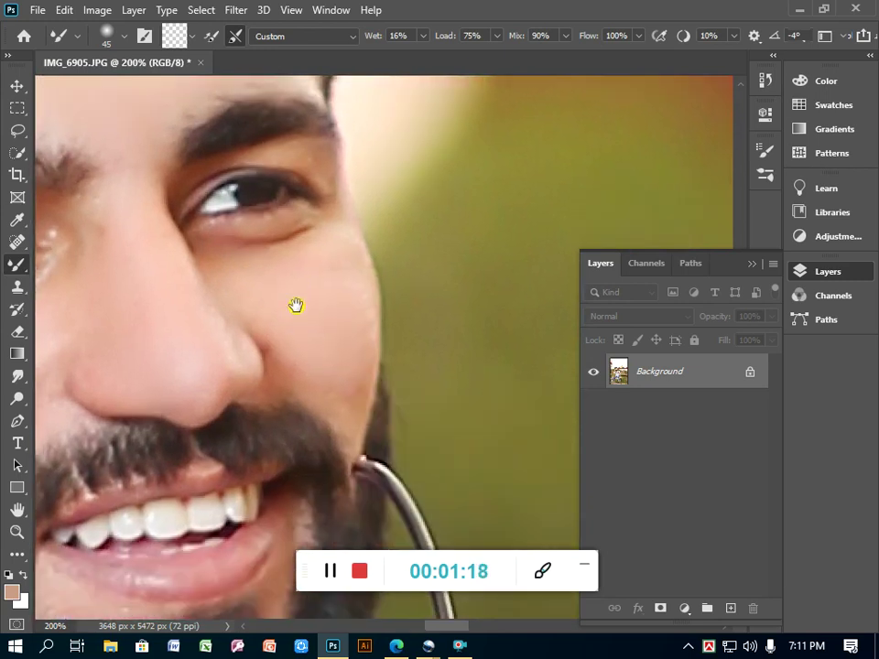
pyautogui.moveTo(142, 523)
pyautogui.mouseDown()
pyautogui.moveTo(281, 432)
pyautogui.moveTo(314, 480)
pyautogui.mouseUp()
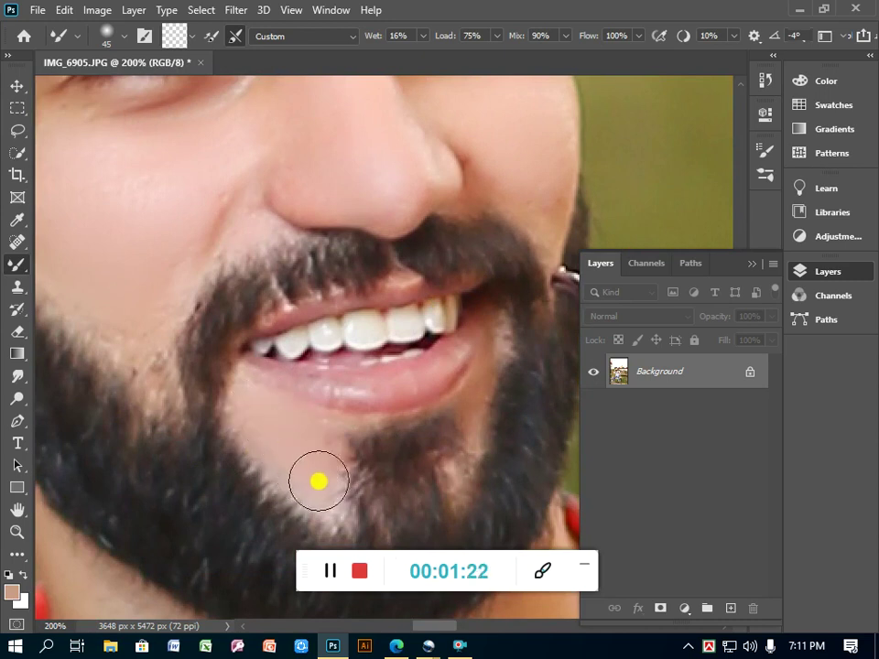
# - Blend the skin of the chin, neck and chest, then zoom out
pyautogui.moveTo(318, 481)
pyautogui.mouseDown()
pyautogui.moveTo(203, 199)
pyautogui.moveTo(326, 245)
pyautogui.mouseUp()
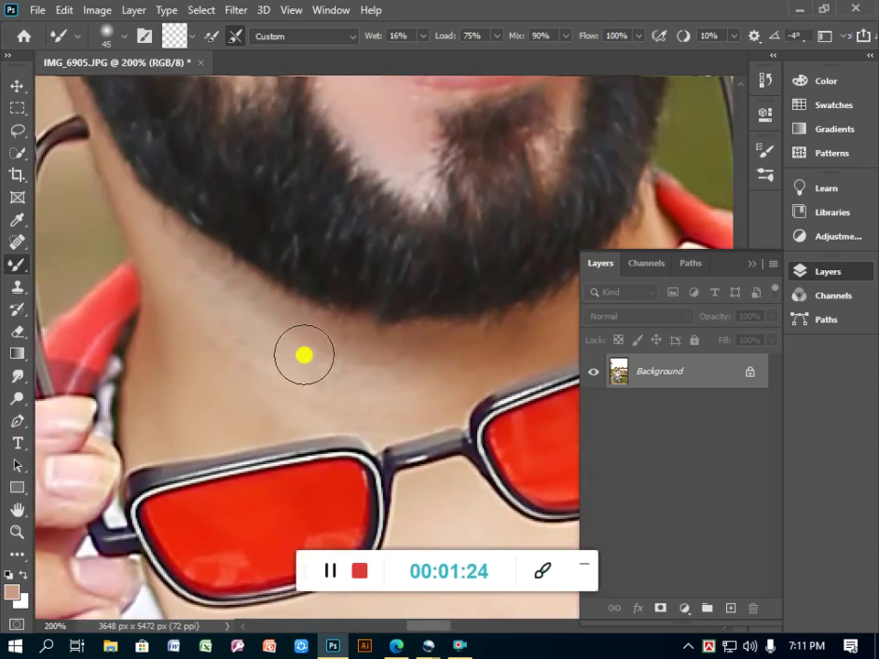
pyautogui.hscroll(3, 376, 369)
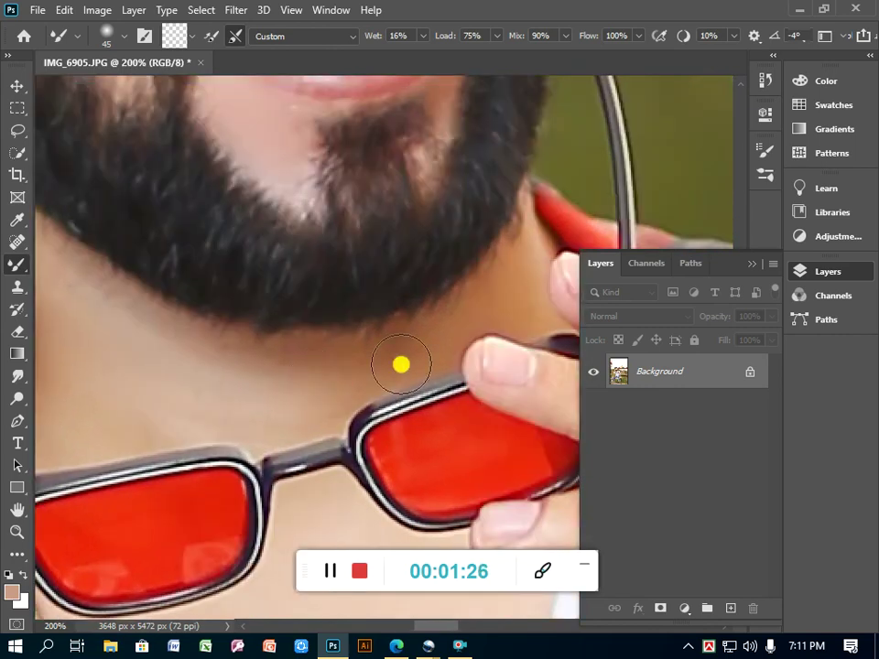
pyautogui.hscroll(-6, 307, 300)
pyautogui.scroll(-10, 201, 246)
pyautogui.hscroll(5, 201, 245)
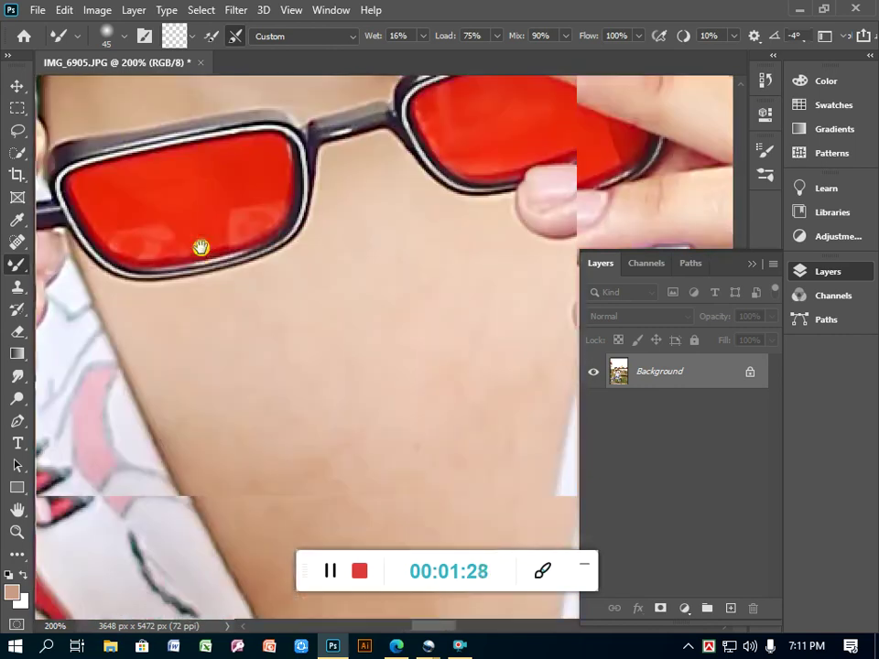
pyautogui.moveTo(385, 431); pyautogui.dragTo(345, 257)
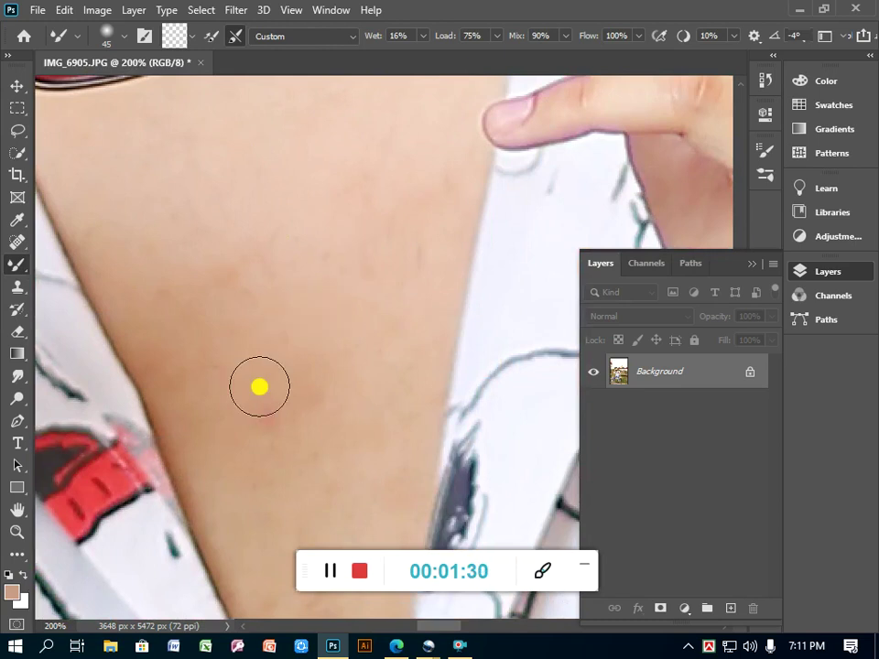
pyautogui.scroll(-5, 301, 258)
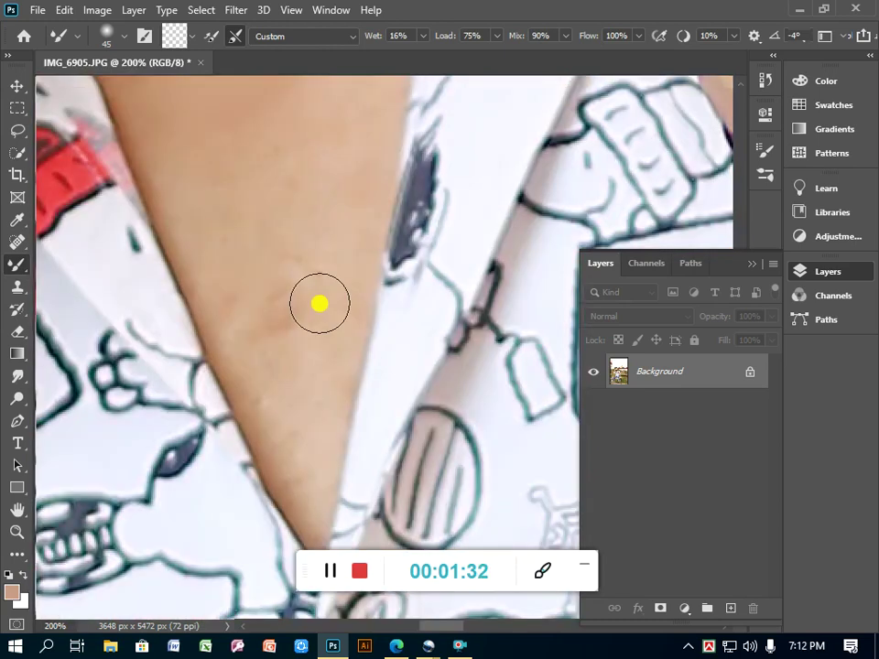
pyautogui.hotkey('ctrl', '-')
# - In the Camera Raw Filter, set Temperature -13, Exposure +0.05 and Contrast +19
pyautogui.hotkey('ctrl', '-')
pyautogui.hotkey('ctrl', '-')
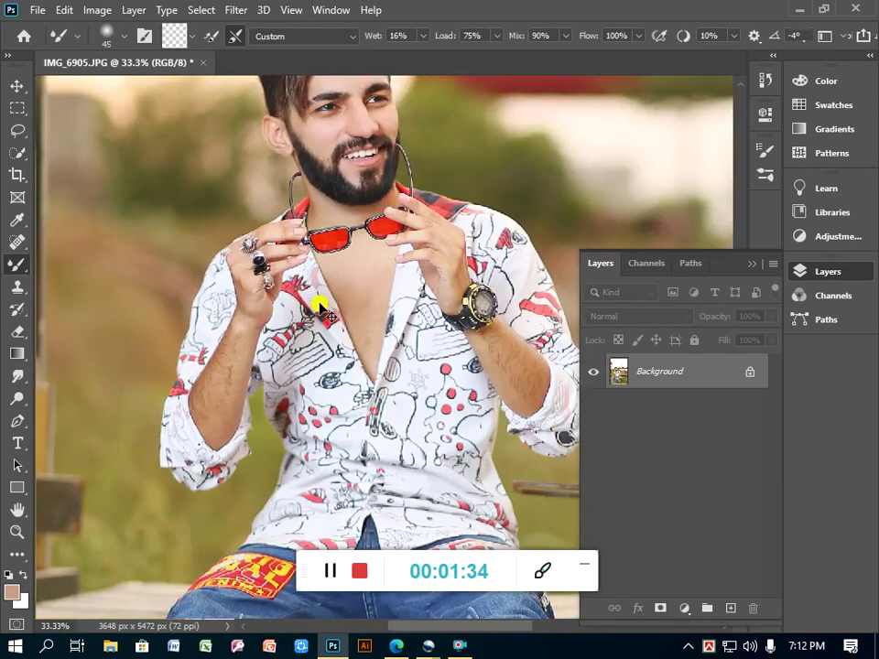
pyautogui.hotkey('ctrl', '-')
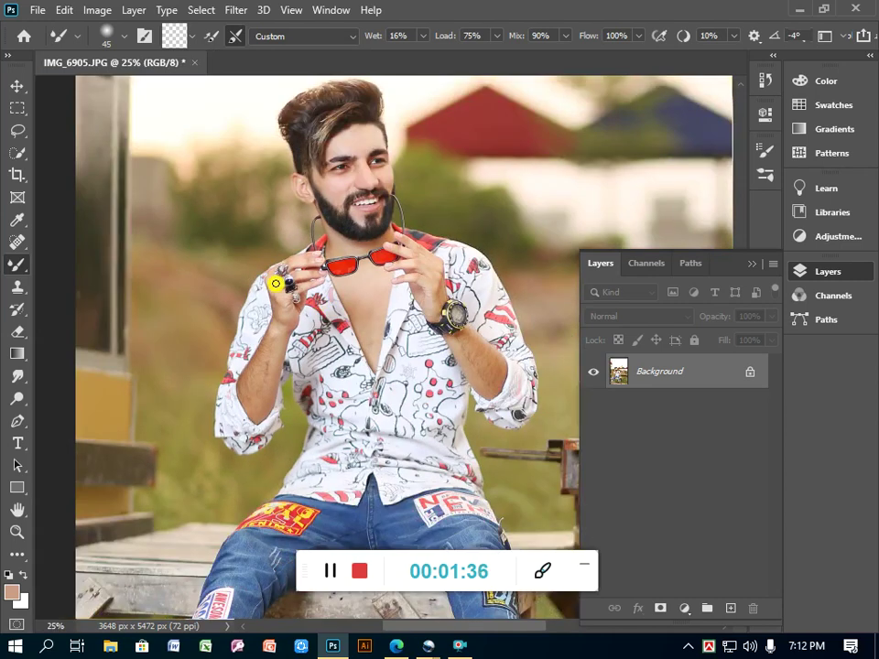
pyautogui.click(236, 9)
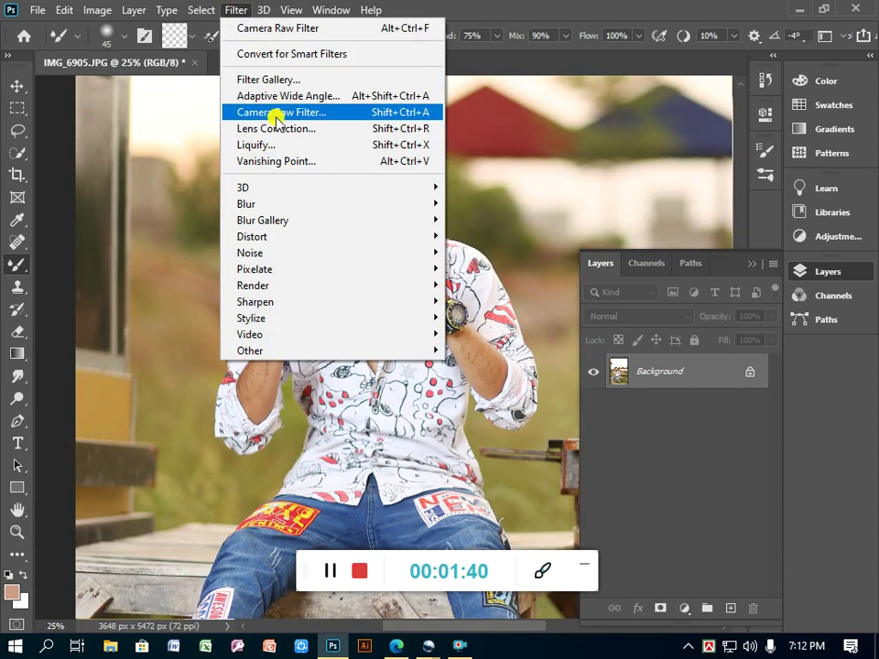
pyautogui.click(274, 112)
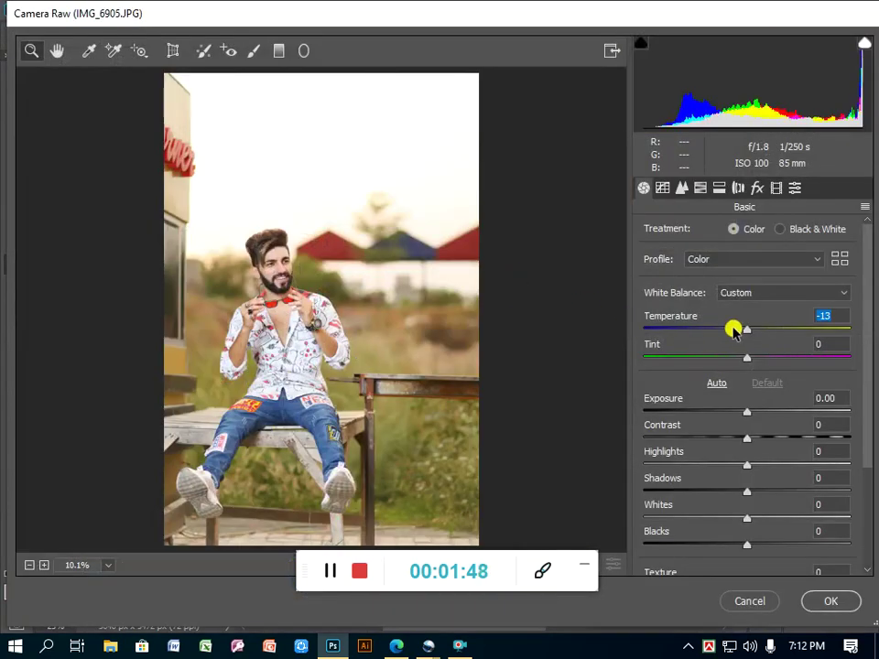
pyautogui.moveTo(735, 331); pyautogui.dragTo(732, 333)
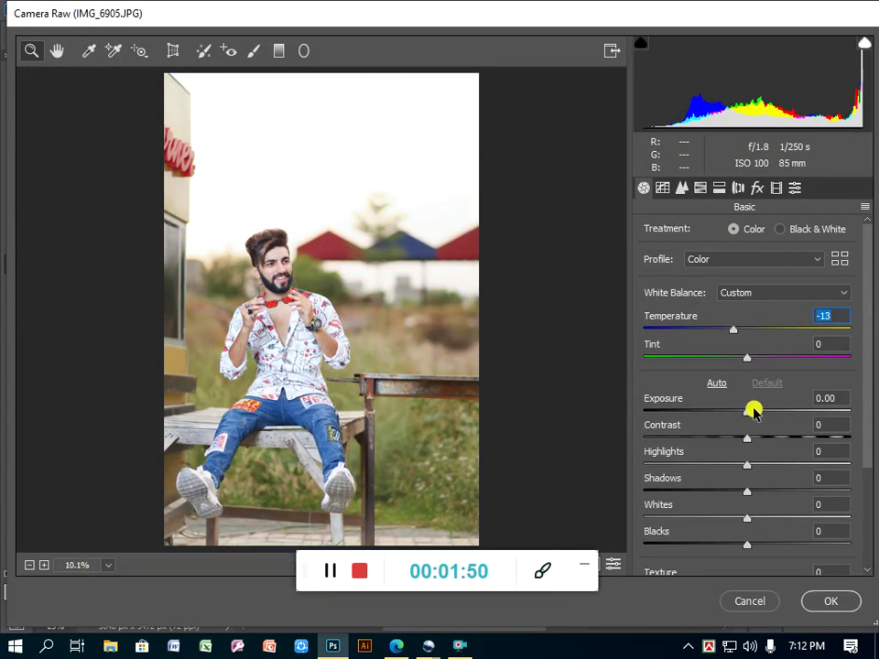
pyautogui.moveTo(748, 412)
pyautogui.mouseDown()
pyautogui.moveTo(779, 412)
pyautogui.moveTo(749, 411)
pyautogui.mouseUp()
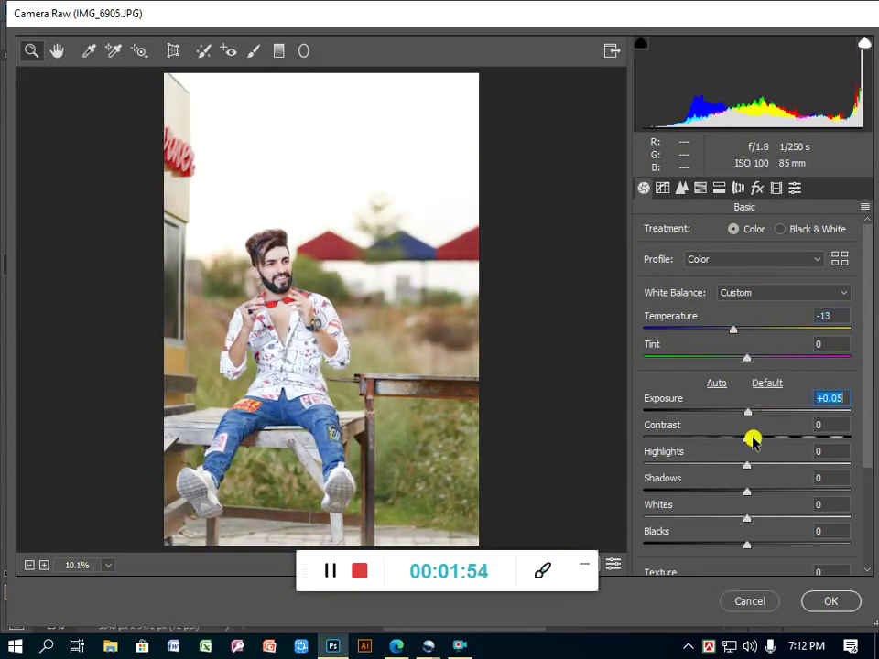
pyautogui.click(766, 438)
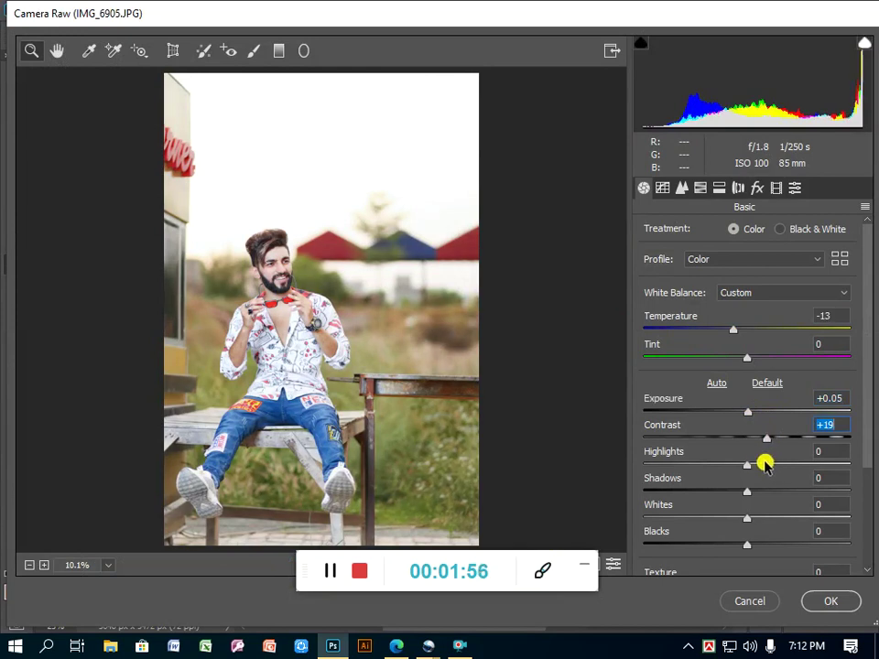
# - Set Highlights -100, Shadows +58, Whites +16, Blacks +31, Texture and Clarity +23, Vibrance +57
pyautogui.moveTo(765, 465); pyautogui.dragTo(348, 506)
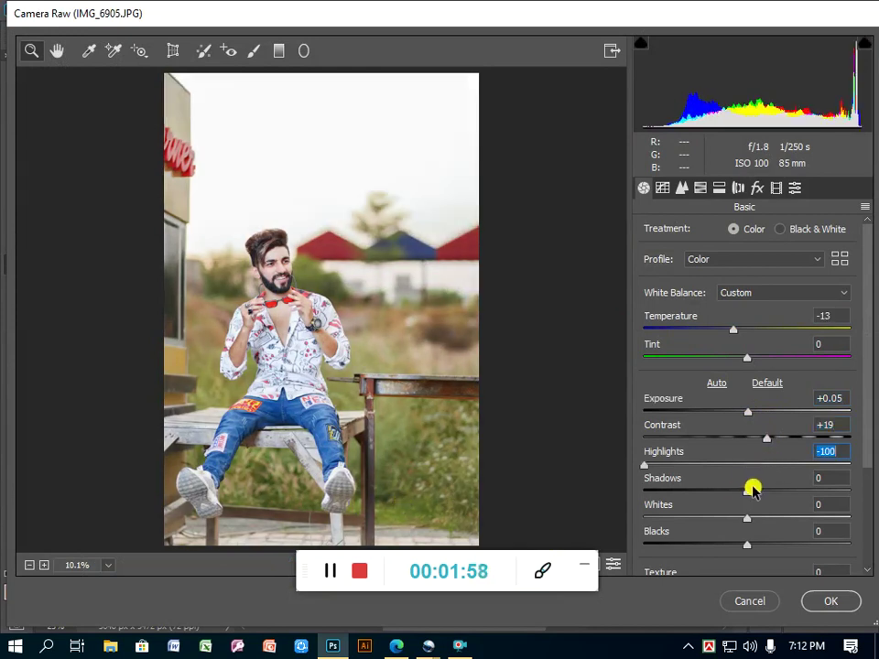
pyautogui.moveTo(752, 493); pyautogui.dragTo(806, 493)
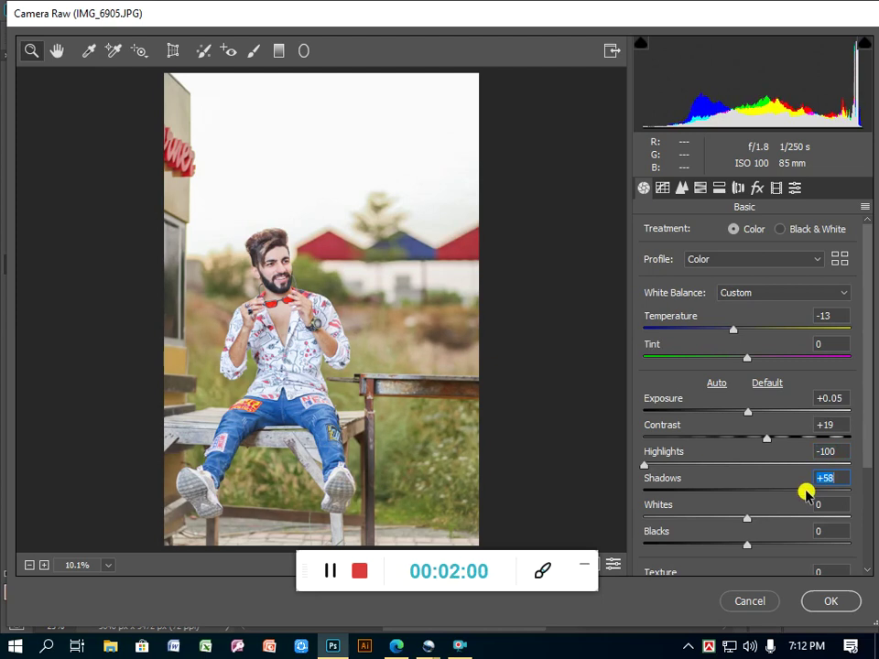
pyautogui.moveTo(753, 520)
pyautogui.mouseDown()
pyautogui.moveTo(868, 517)
pyautogui.moveTo(766, 520)
pyautogui.moveTo(759, 534)
pyautogui.moveTo(780, 545)
pyautogui.mouseUp()
pyautogui.moveTo(869, 453); pyautogui.dragTo(869, 536)
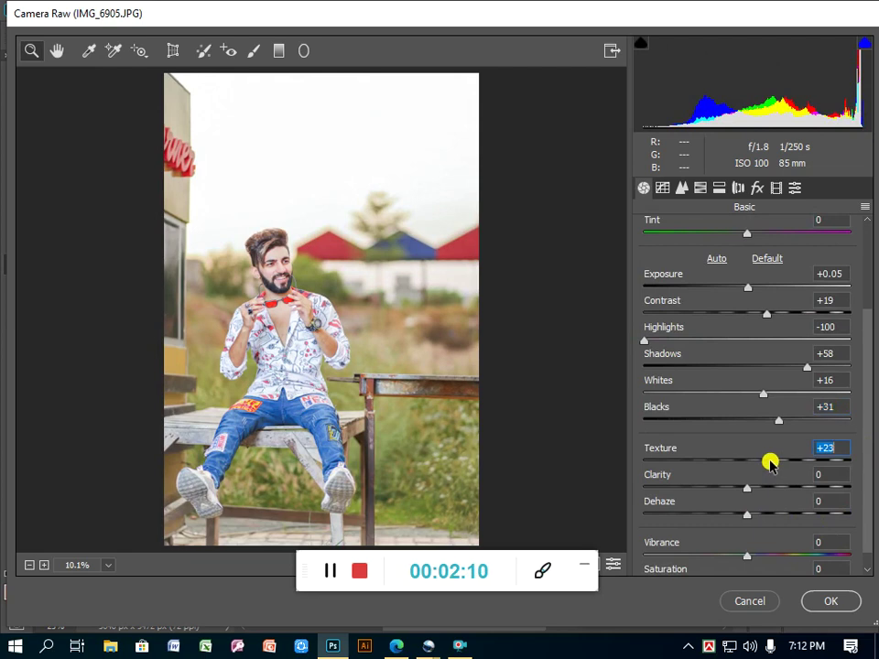
pyautogui.click(771, 488)
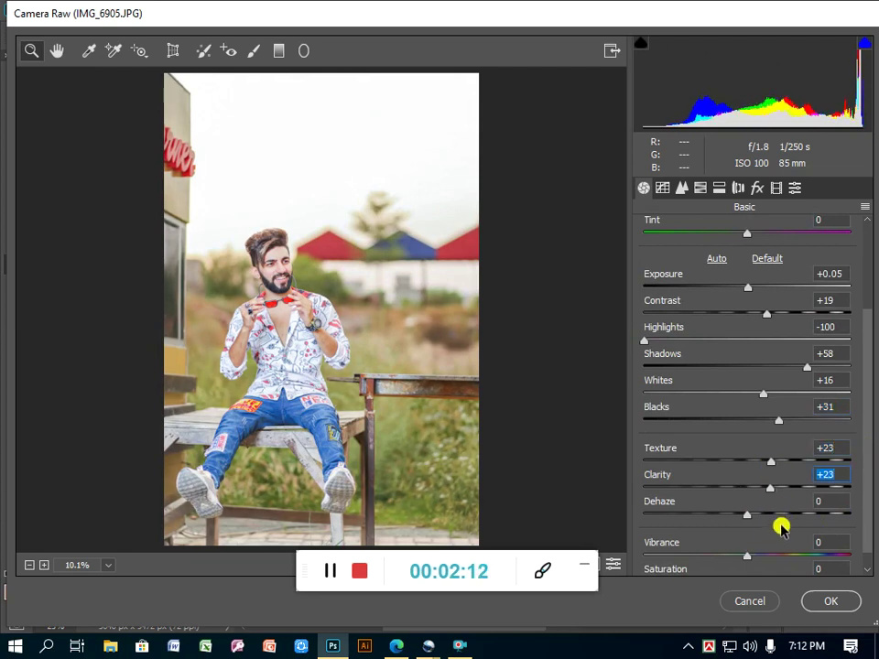
pyautogui.click(804, 555)
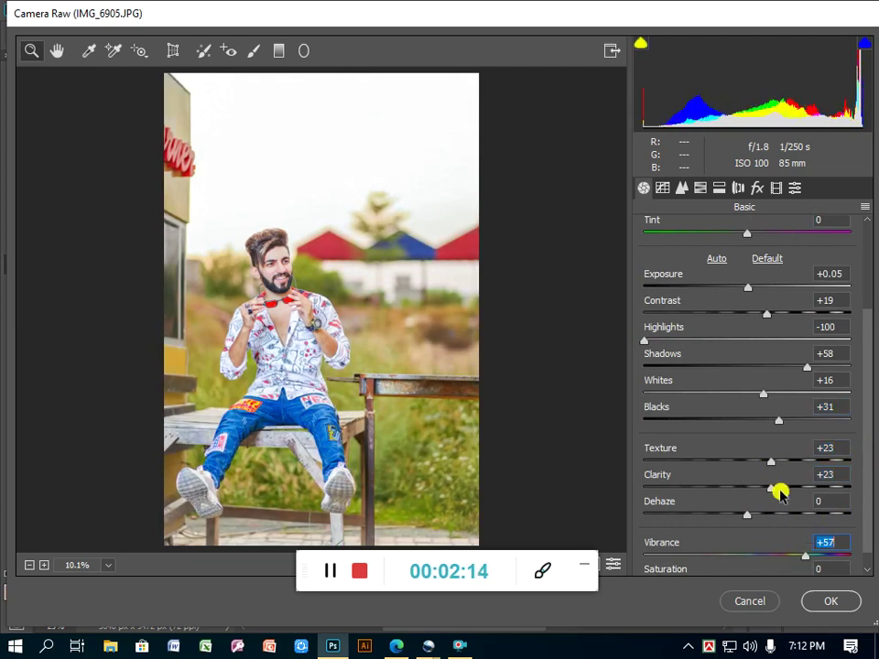
pyautogui.click(663, 188)
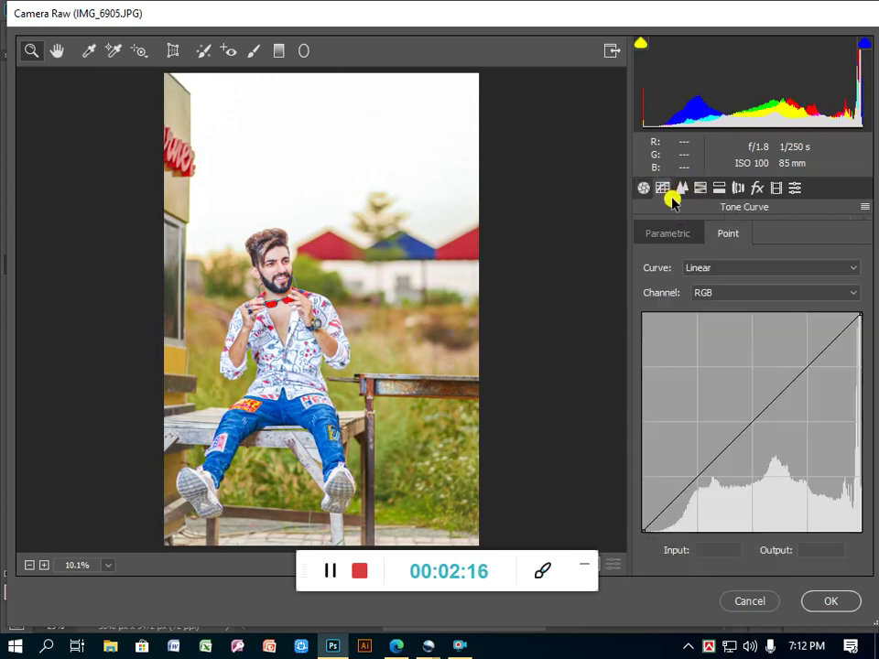
# - In HSL, shift the Yellows and Greens hue fully toward orange (-100)
pyautogui.click(702, 188)
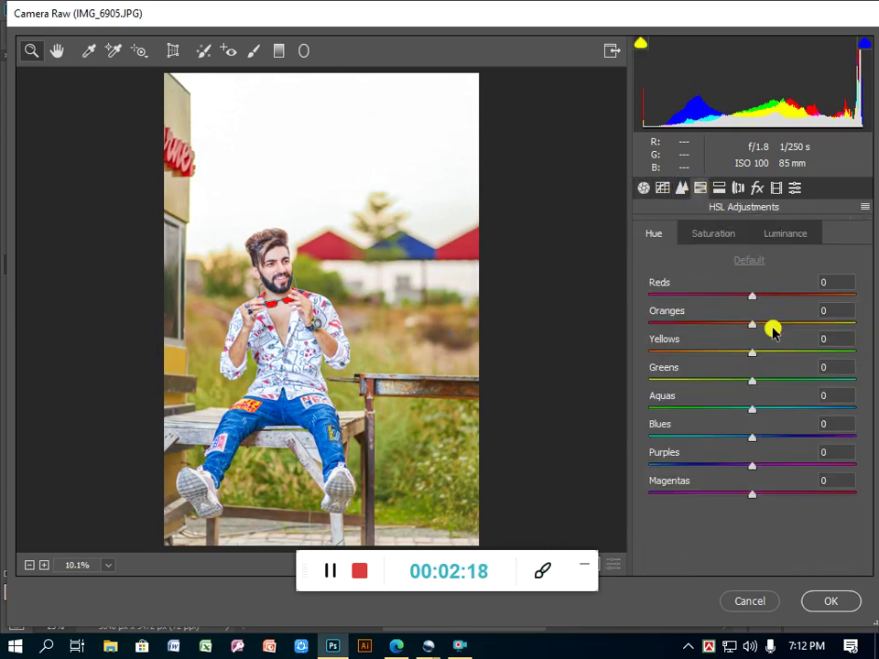
pyautogui.moveTo(752, 351); pyautogui.dragTo(464, 365)
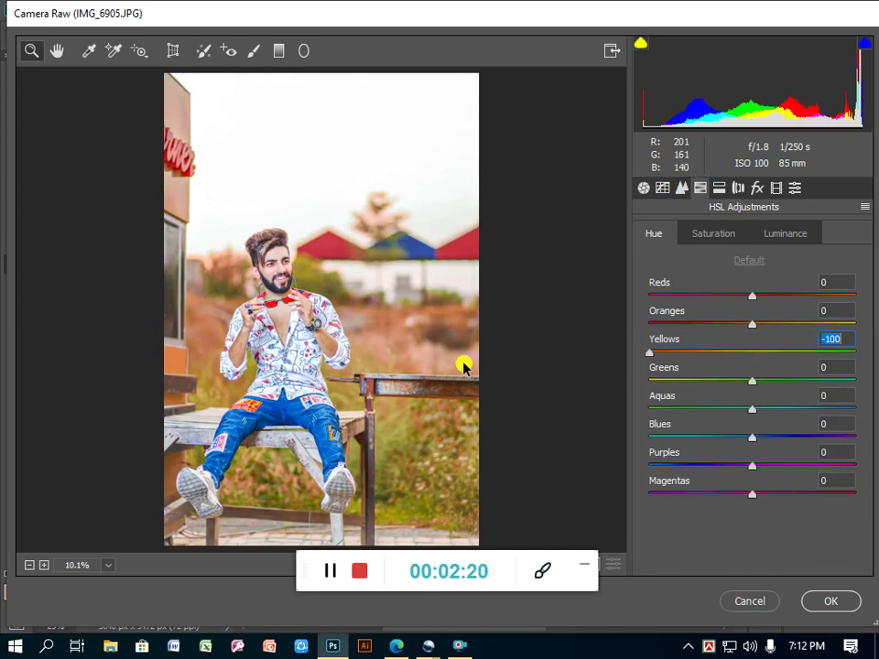
pyautogui.moveTo(752, 381); pyautogui.dragTo(409, 395)
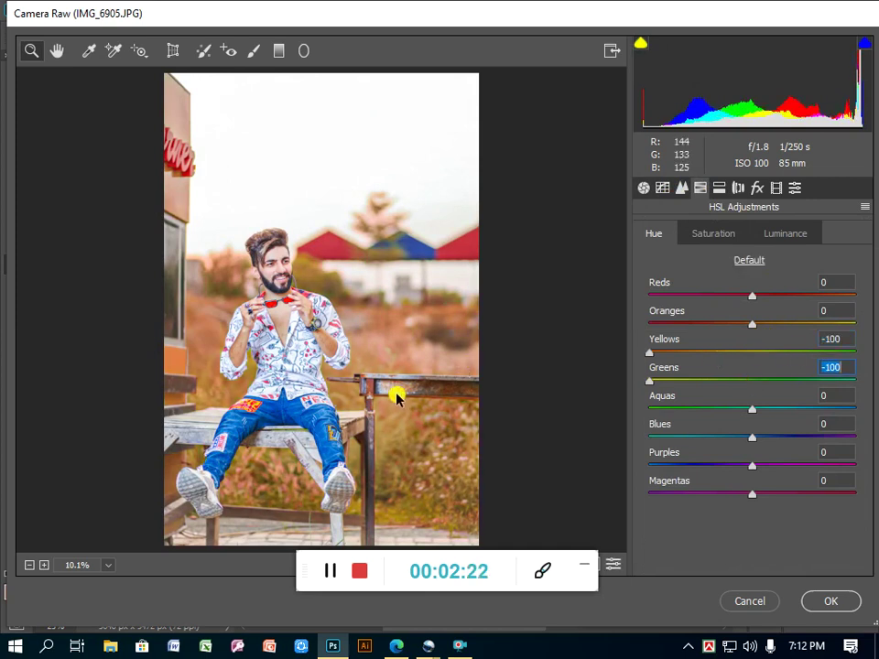
# - Desaturate Yellows, Greens, Aquas, Purples and Magentas to -100 and Blues to -47, keeping Reds near normal
pyautogui.click(723, 241)
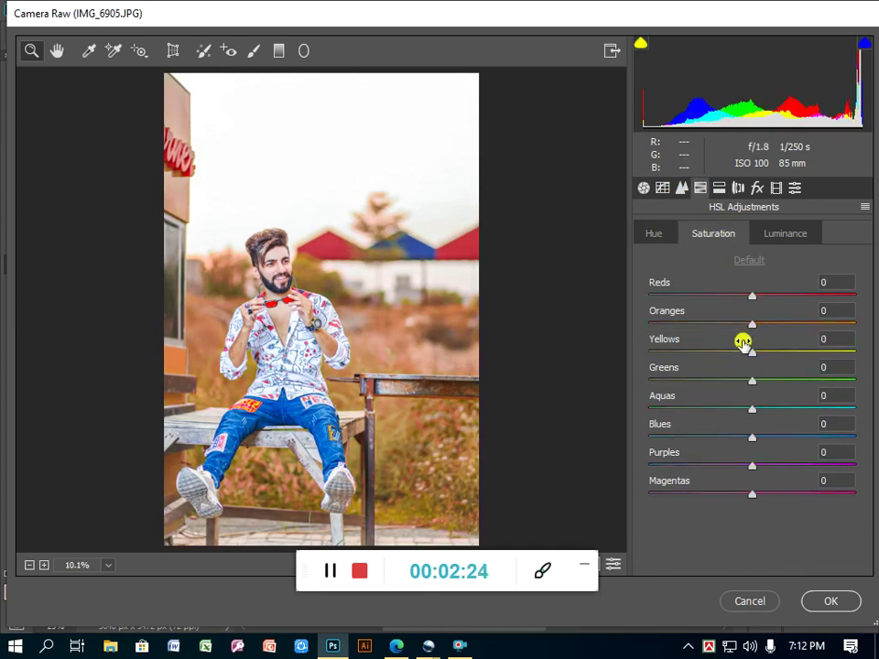
pyautogui.moveTo(751, 351); pyautogui.dragTo(553, 373)
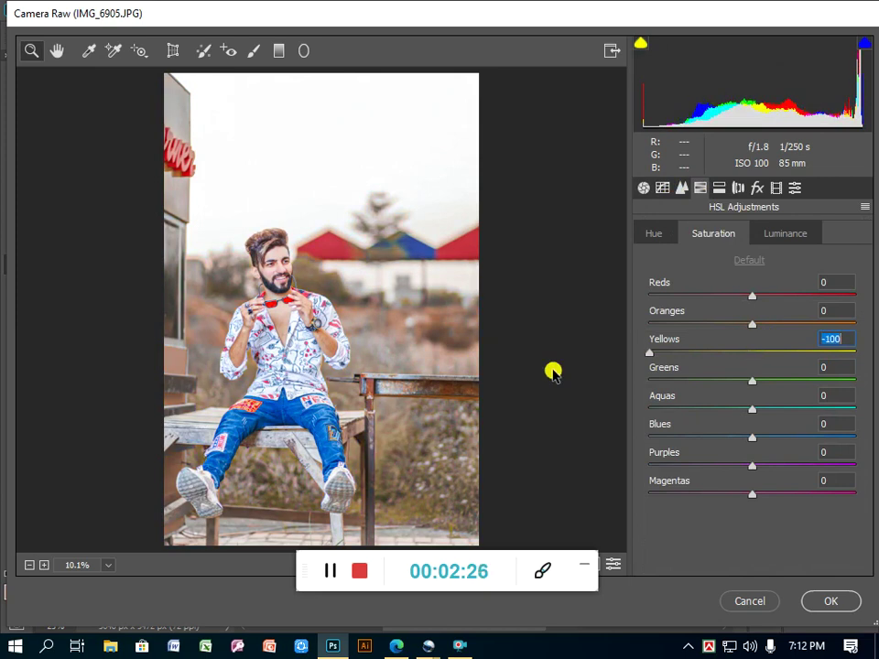
pyautogui.moveTo(752, 381); pyautogui.dragTo(428, 396)
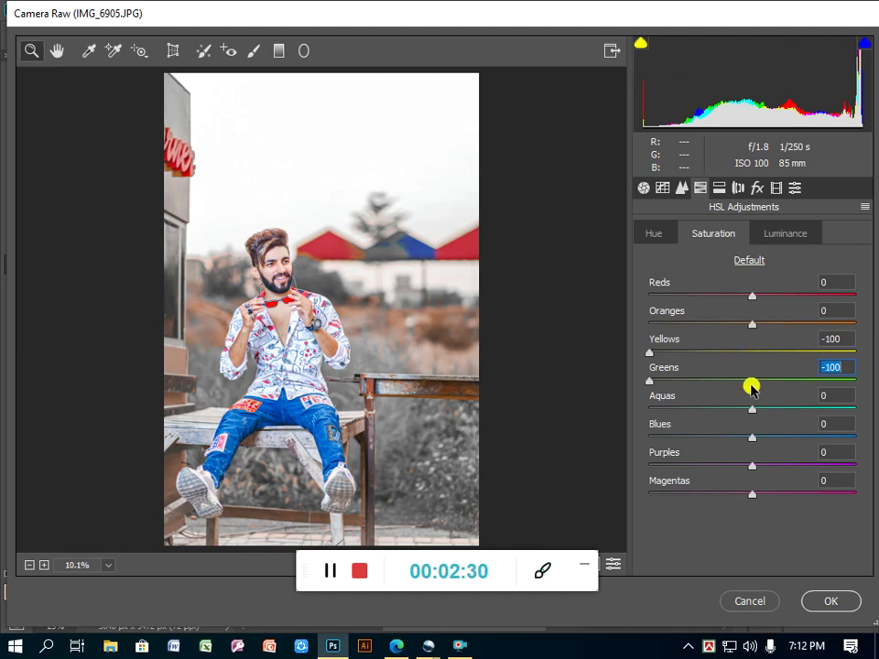
pyautogui.moveTo(752, 409); pyautogui.dragTo(474, 440)
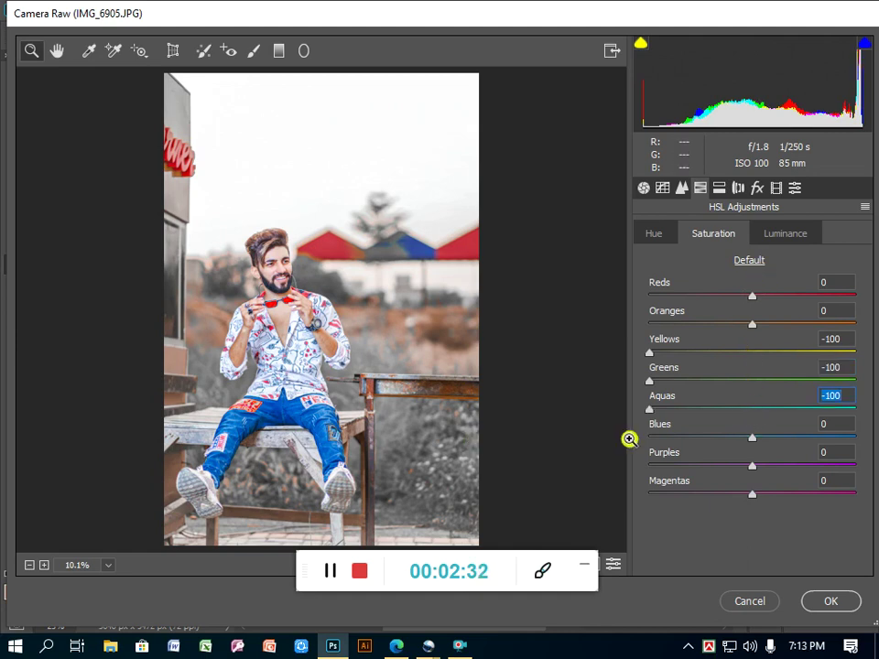
pyautogui.moveTo(750, 437); pyautogui.dragTo(559, 454)
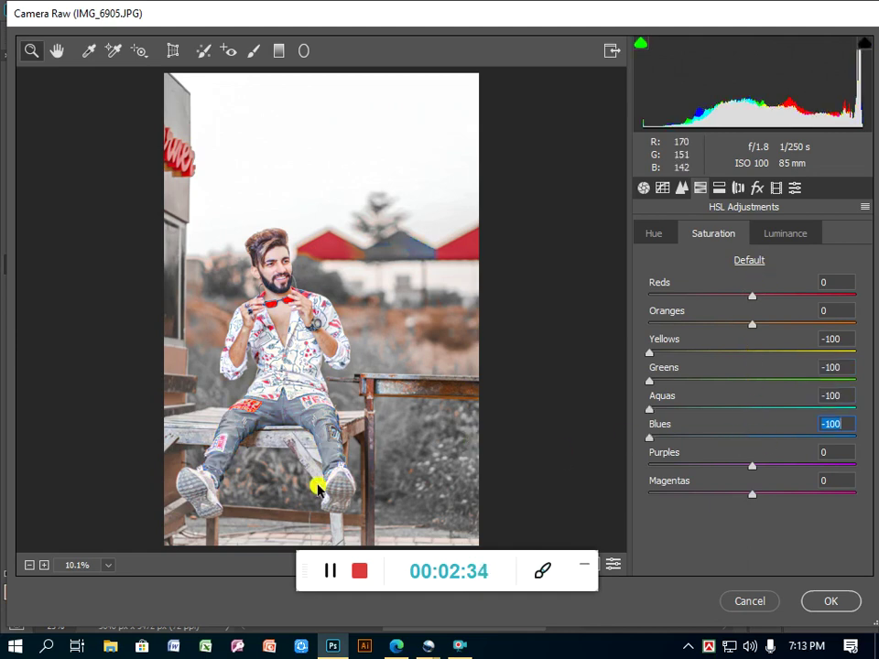
pyautogui.moveTo(667, 446); pyautogui.dragTo(700, 445)
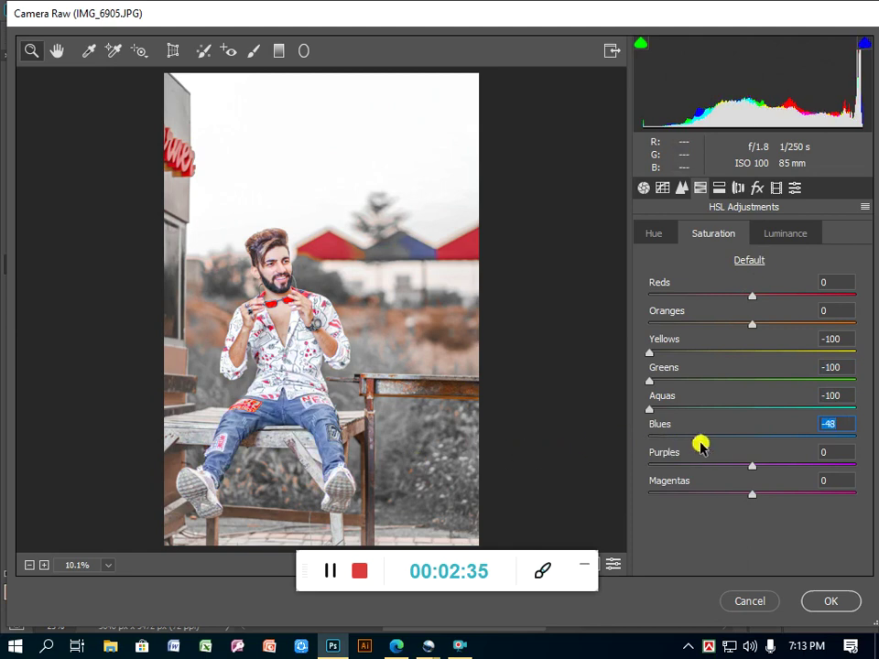
pyautogui.moveTo(750, 465); pyautogui.dragTo(376, 506)
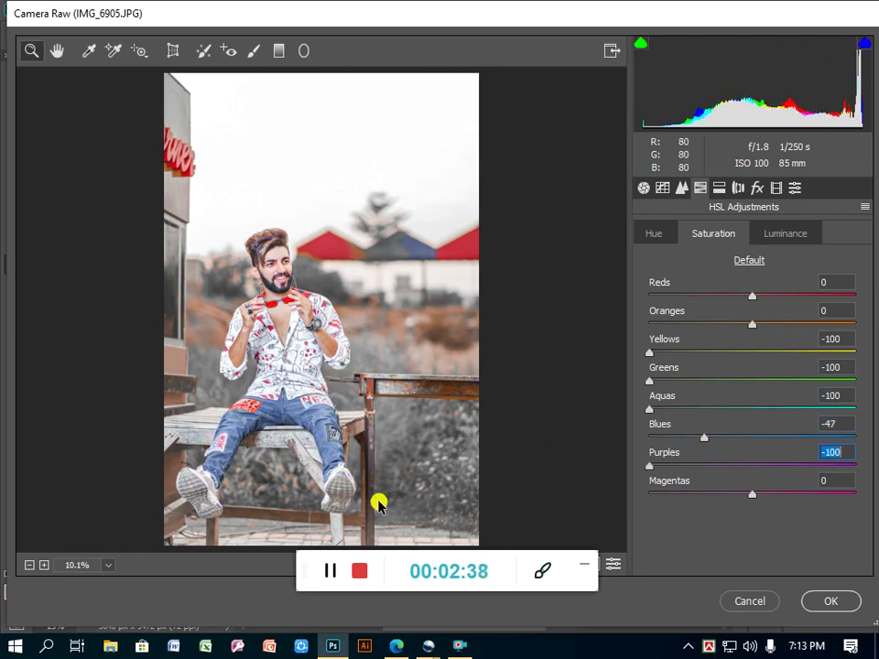
pyautogui.moveTo(751, 496); pyautogui.dragTo(276, 509)
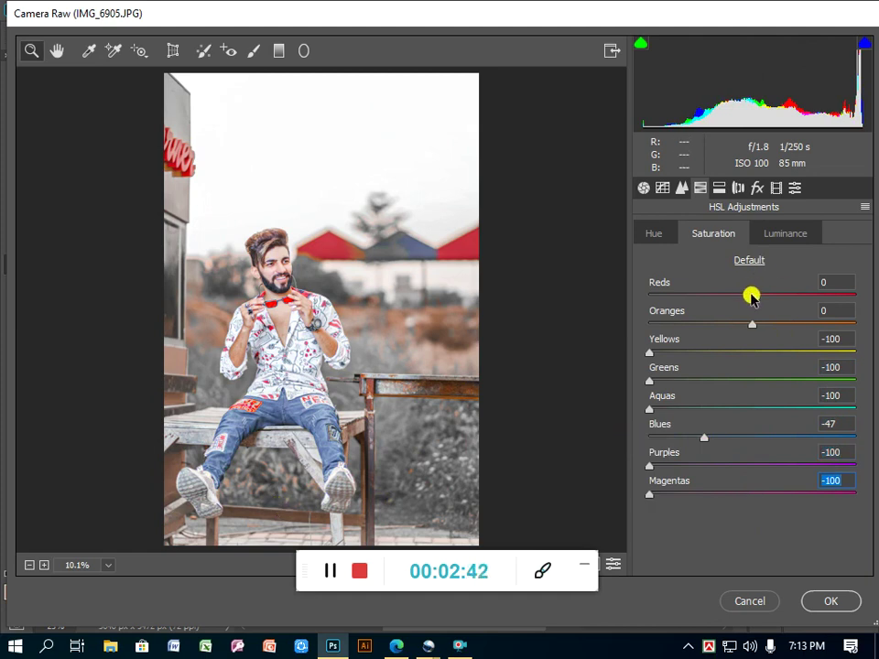
pyautogui.moveTo(751, 295); pyautogui.dragTo(230, 366)
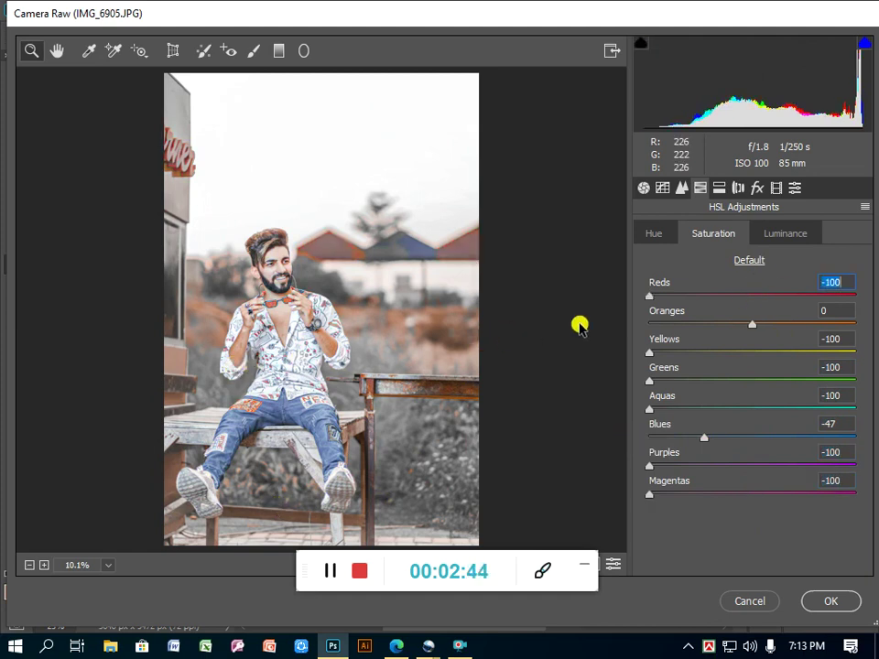
pyautogui.moveTo(649, 296); pyautogui.dragTo(749, 300)
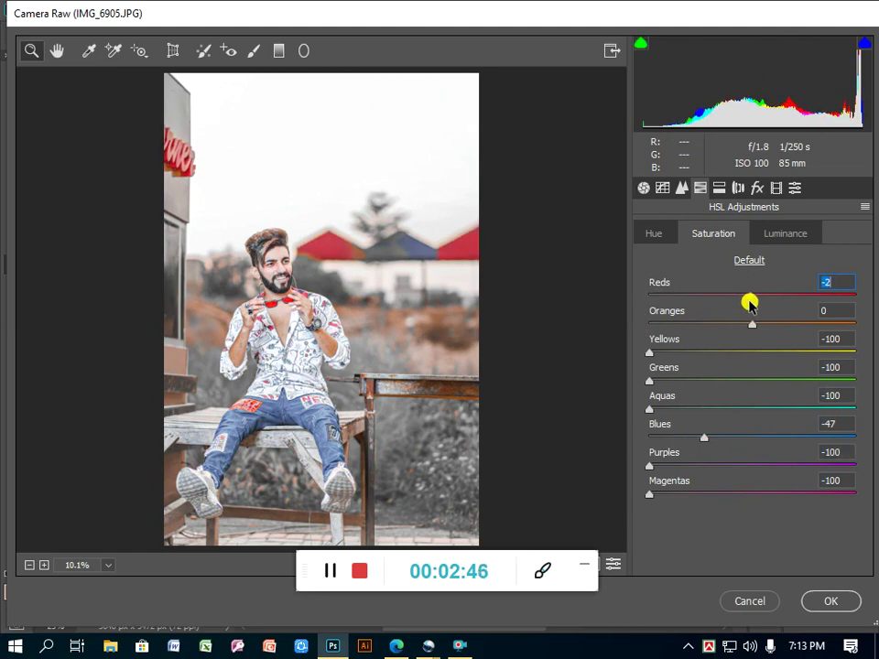
# - Raise the Reds luminance to +38 and the Oranges luminance to +28
pyautogui.click(776, 235)
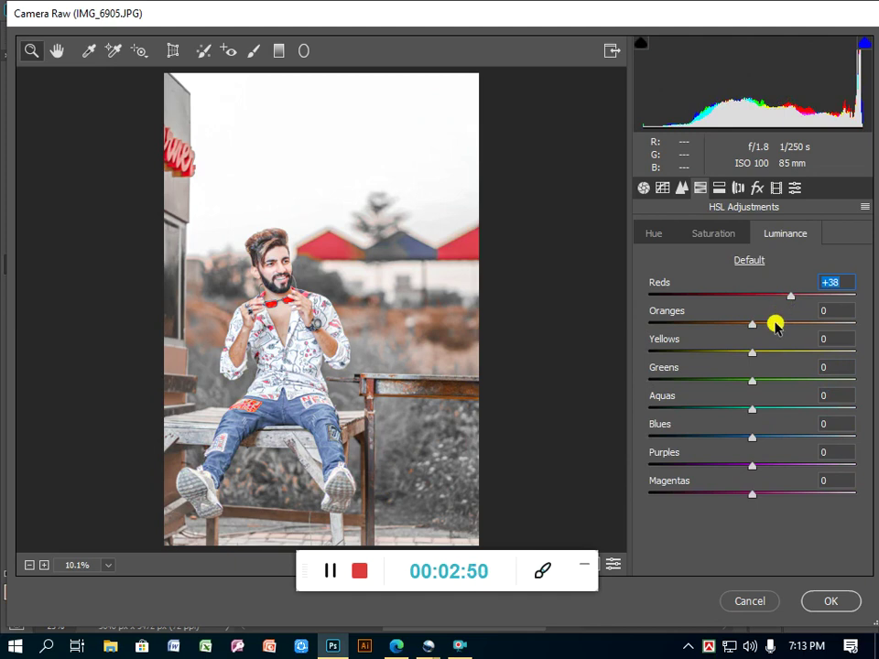
pyautogui.click(777, 324)
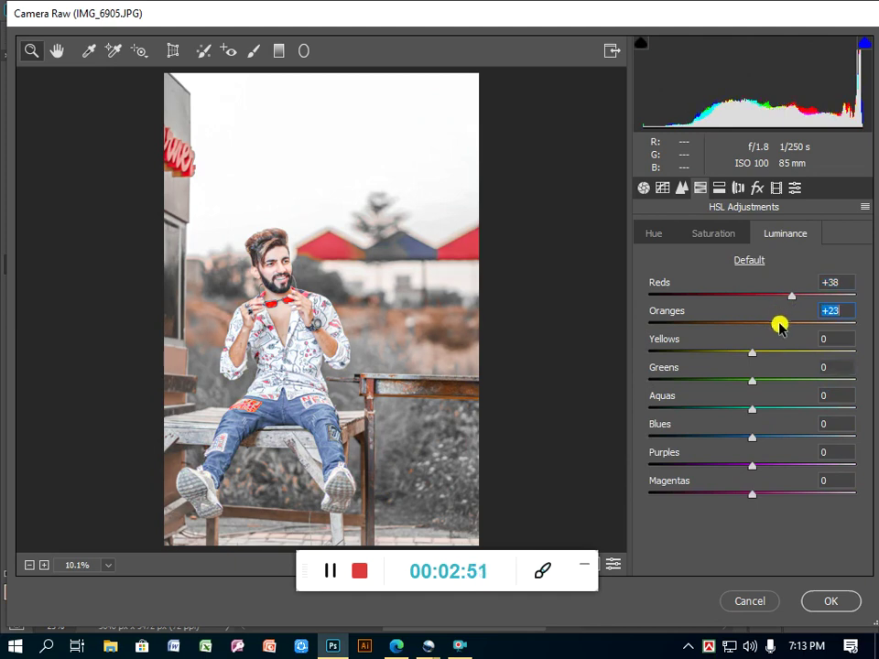
pyautogui.click(720, 187)
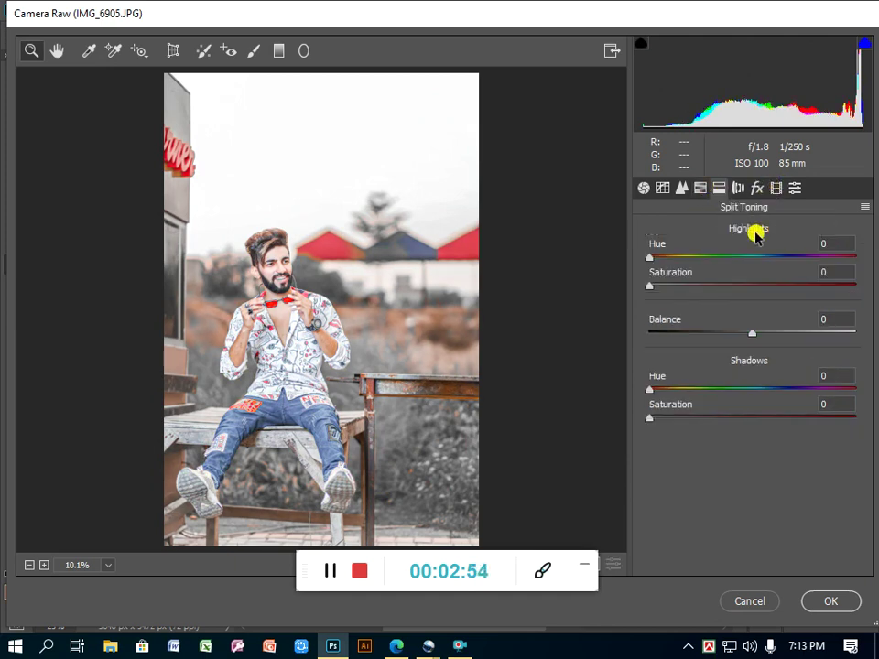
# - Split-tone the highlights blue (hue 239, saturation 28) and the shadows to hue 240, adjusting the Balance
pyautogui.click(786, 256)
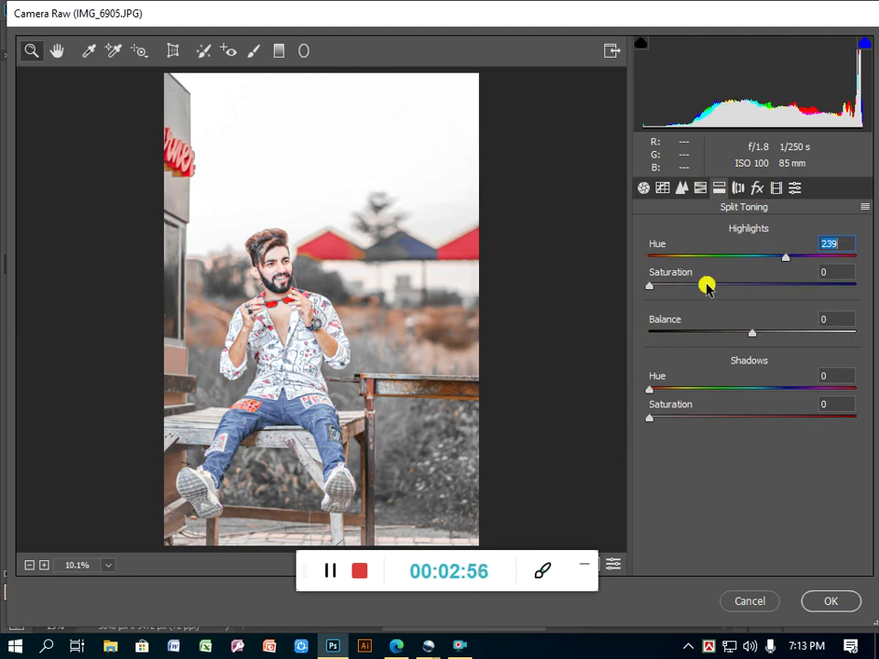
pyautogui.click(707, 285)
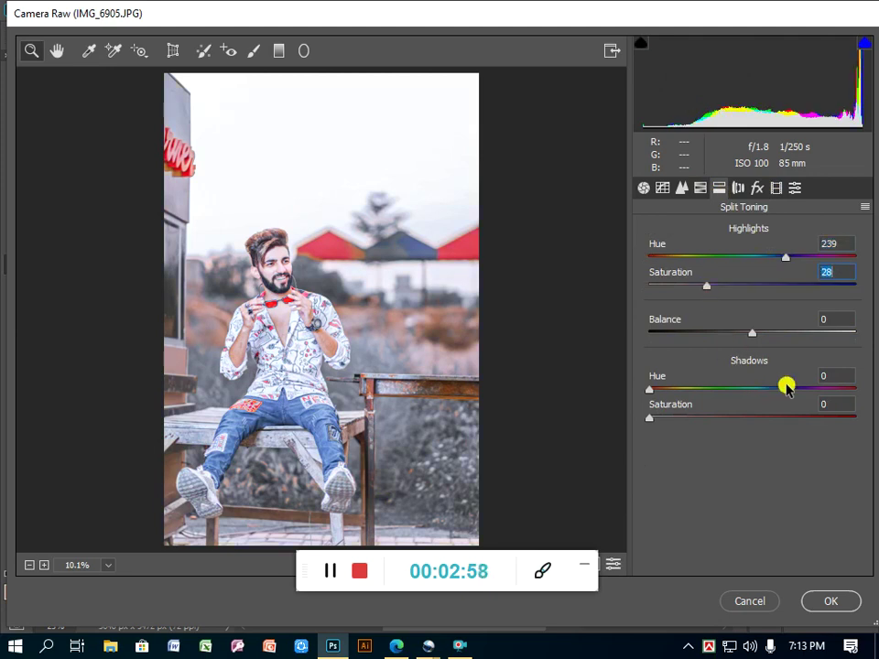
pyautogui.click(726, 417)
pyautogui.moveTo(727, 417); pyautogui.dragTo(664, 407)
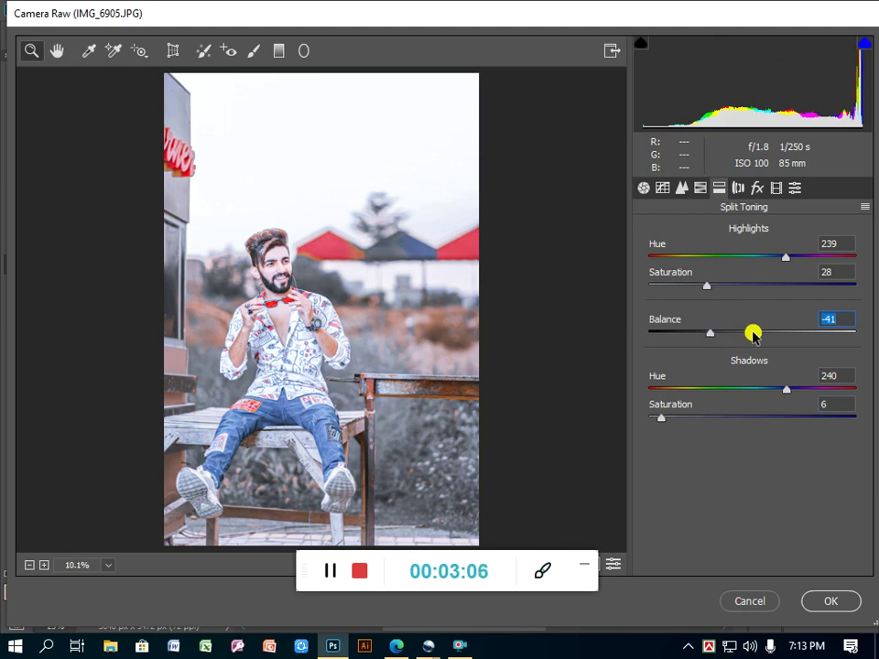
pyautogui.moveTo(778, 333)
pyautogui.mouseDown()
pyautogui.moveTo(874, 321)
pyautogui.moveTo(724, 343)
pyautogui.mouseUp()
# - Add a -40 Post Crop vignette and apply the Camera Raw grade to the photo
pyautogui.click(757, 188)
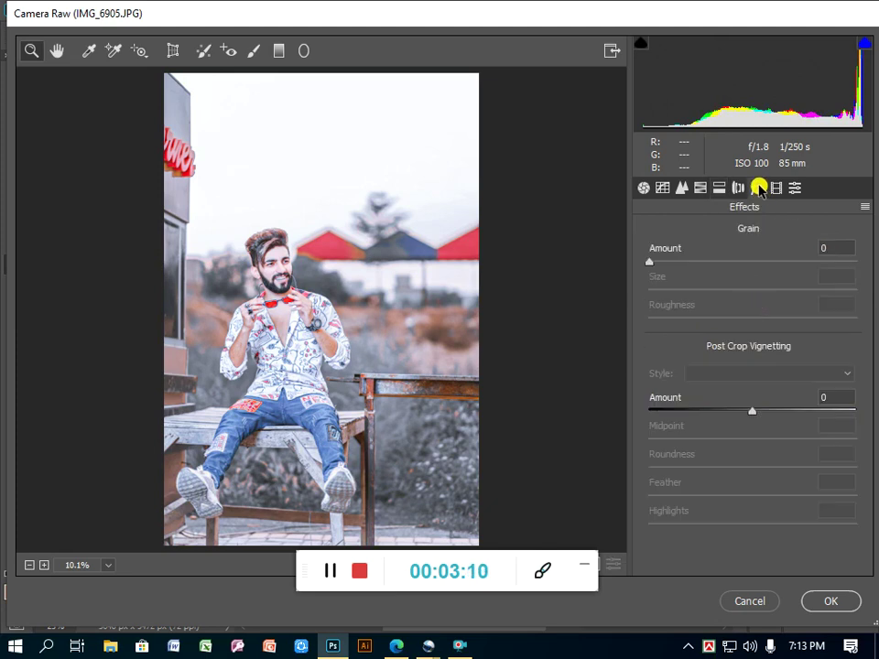
pyautogui.click(715, 409)
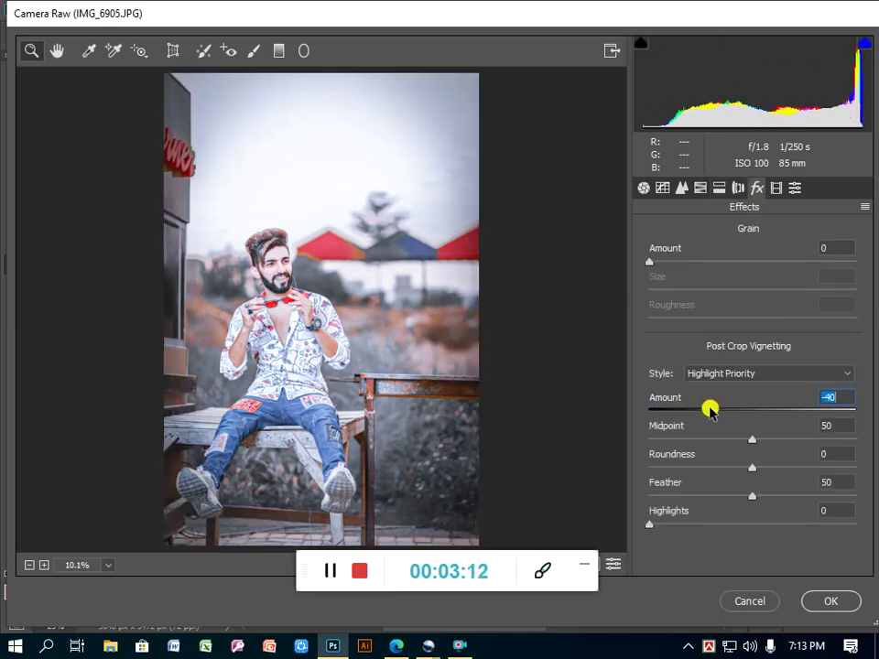
pyautogui.click(824, 602)
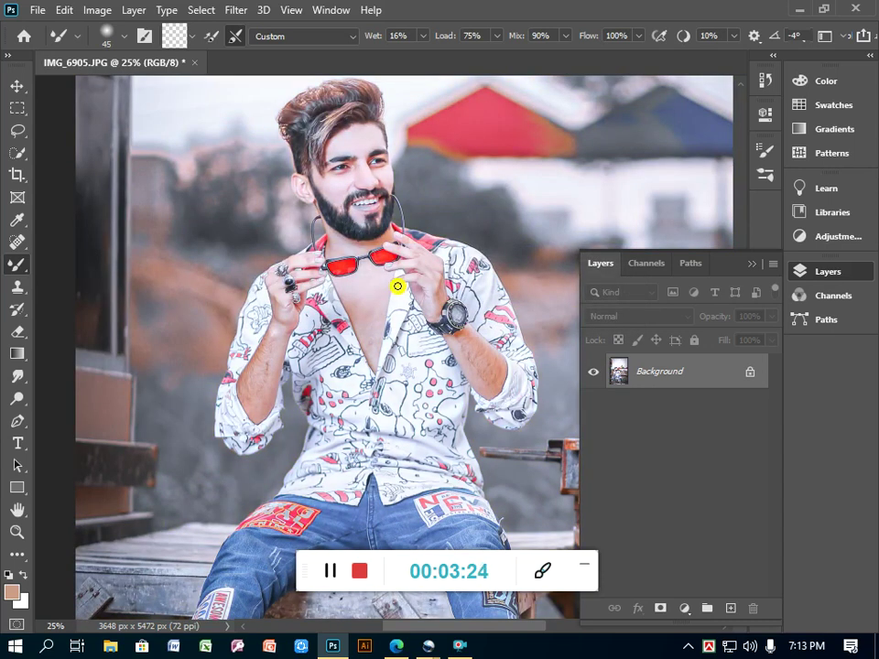
pyautogui.scroll(1, 394, 285)
pyautogui.scroll(2, 393, 289)
pyautogui.scroll(5, 349, 219)
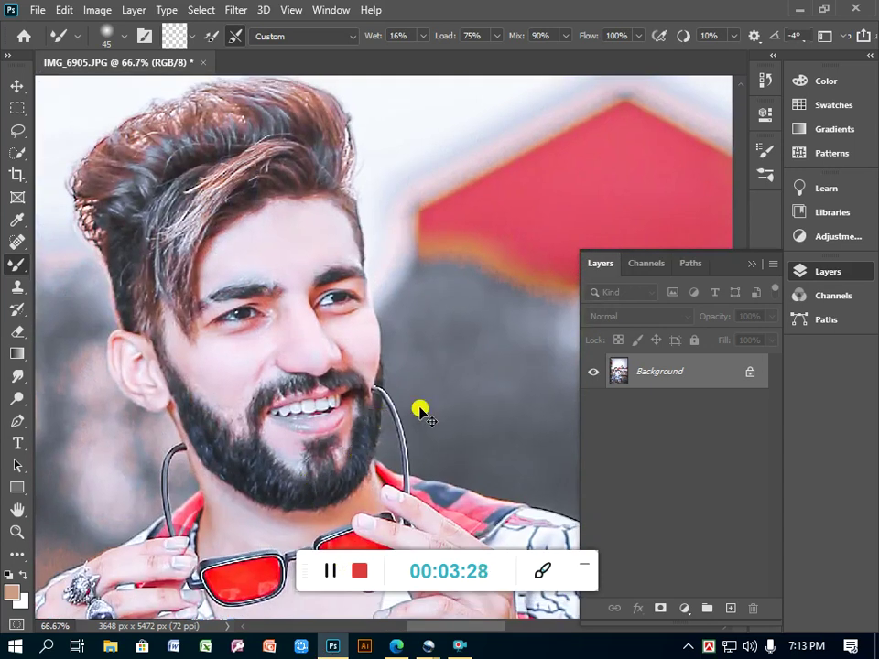
pyautogui.scroll(-1, 450, 403)
pyautogui.scroll(-3, 449, 404)
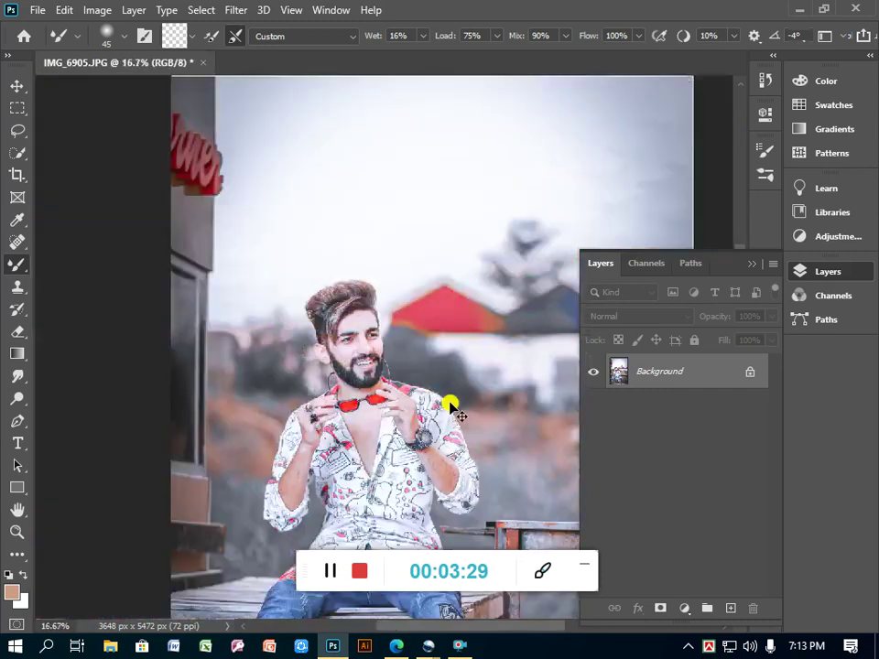
pyautogui.scroll(-1, 450, 403)
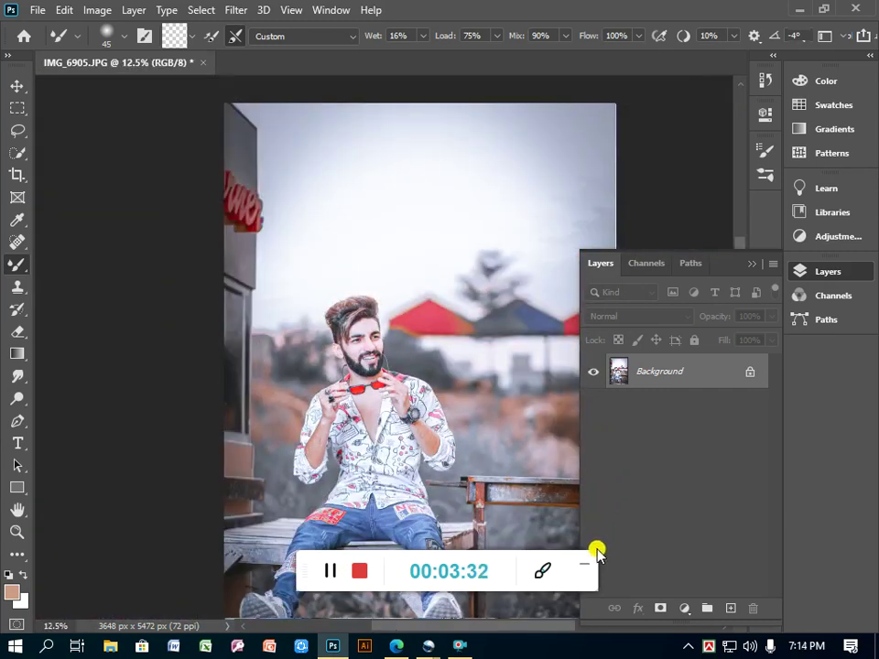